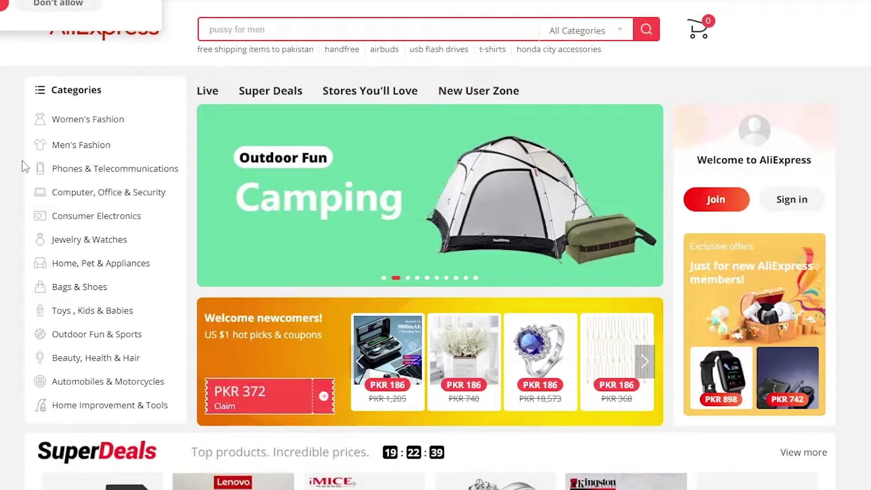
# Open the Women's Fashion category and browse through its clothing listings.
pyautogui.moveTo(64, 115)
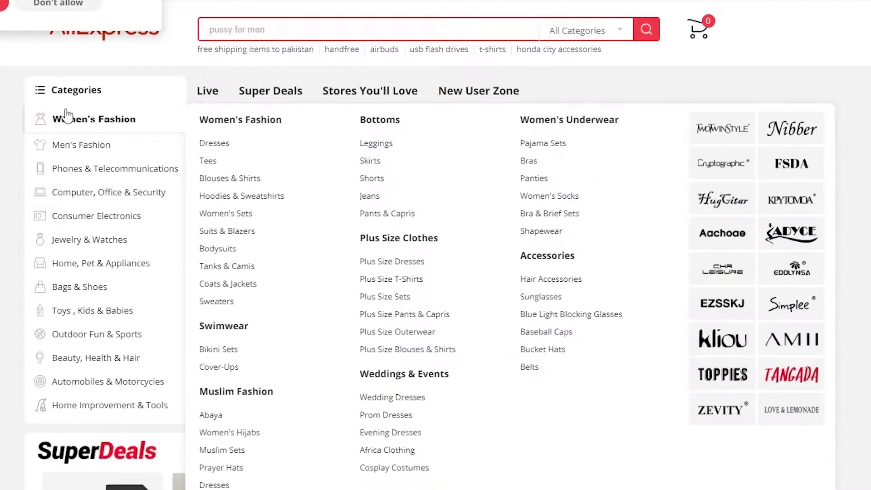
pyautogui.moveTo(80, 145)
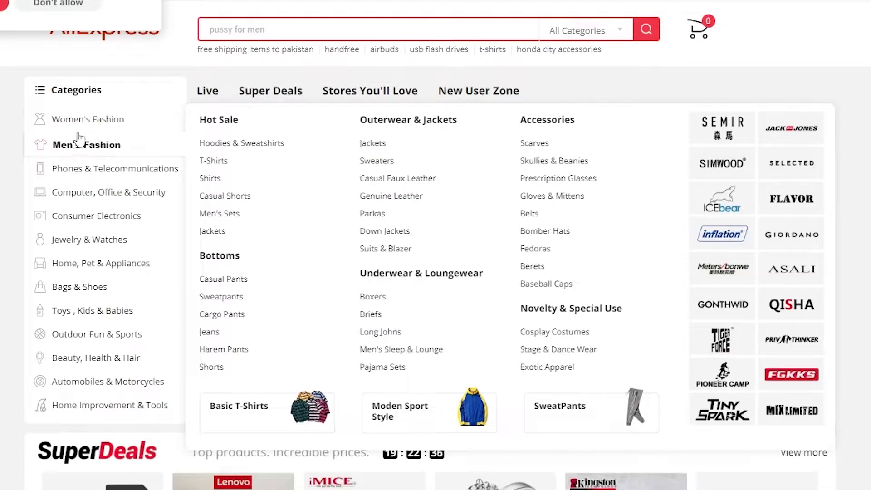
pyautogui.click(117, 122)
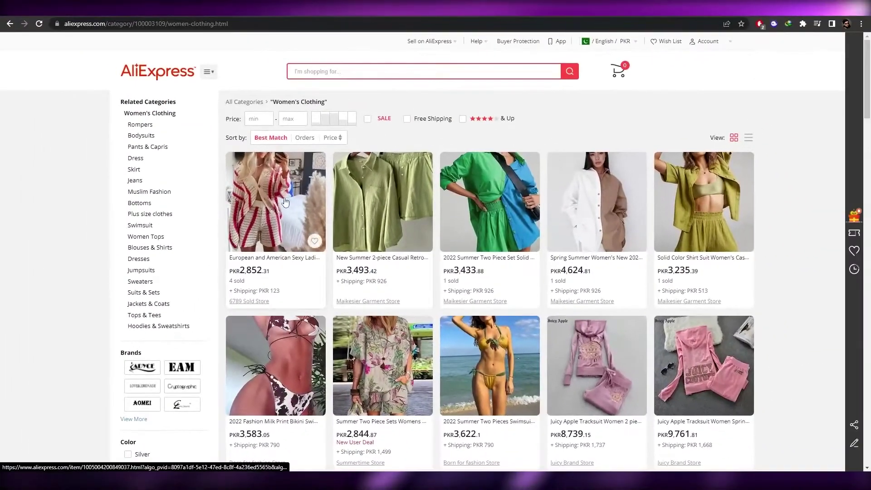
pyautogui.scroll(-8, 611, 212)
pyautogui.scroll(-15, 624, 232)
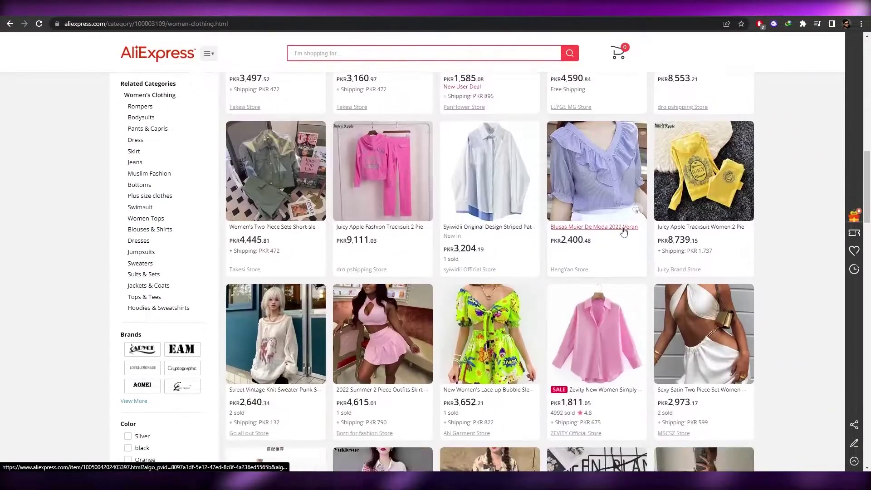
pyautogui.scroll(-12, 622, 230)
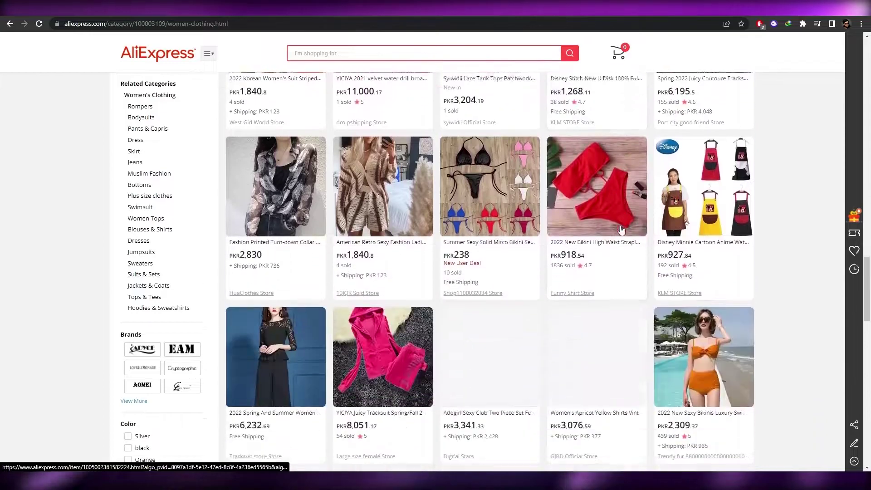
pyautogui.scroll(-5, 621, 230)
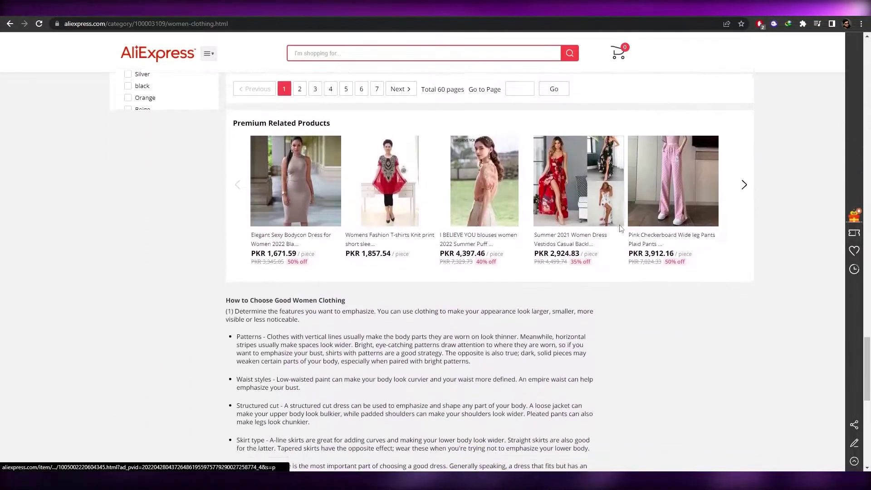
pyautogui.scroll(2, 631, 232)
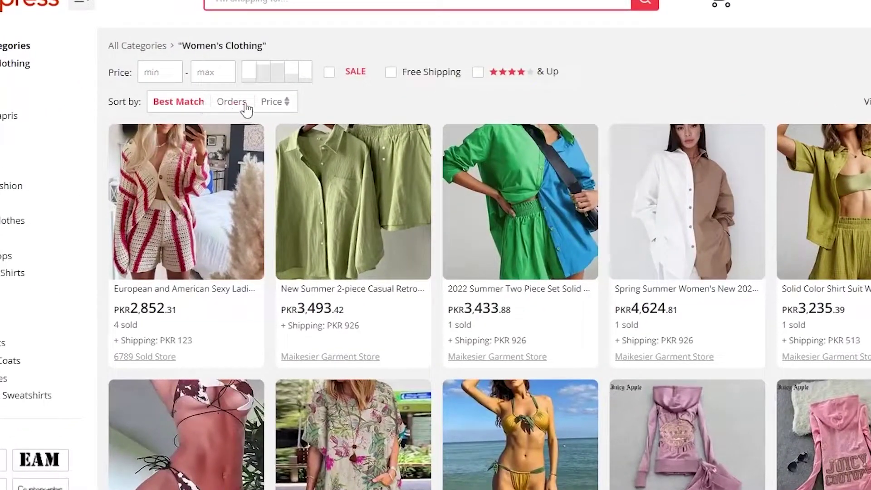
# Sort the women's clothing by orders and filter it to free shipping and ratings of four stars and up.
pyautogui.click(236, 103)
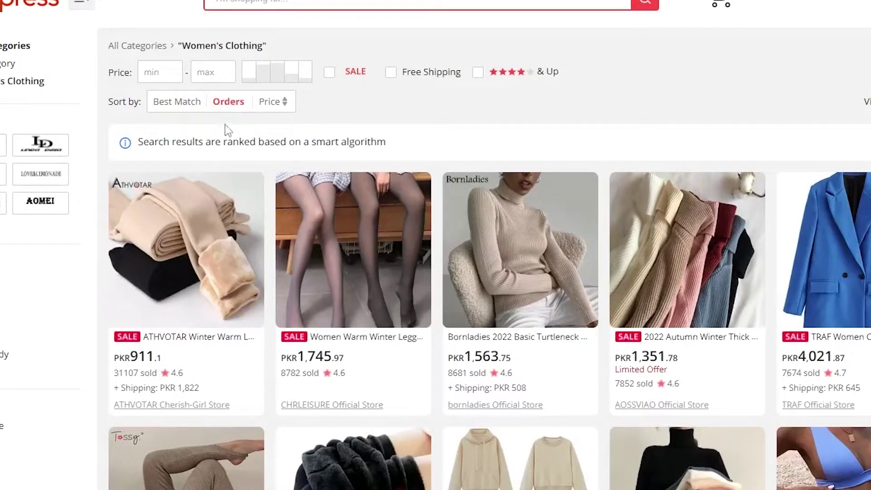
pyautogui.click(391, 72)
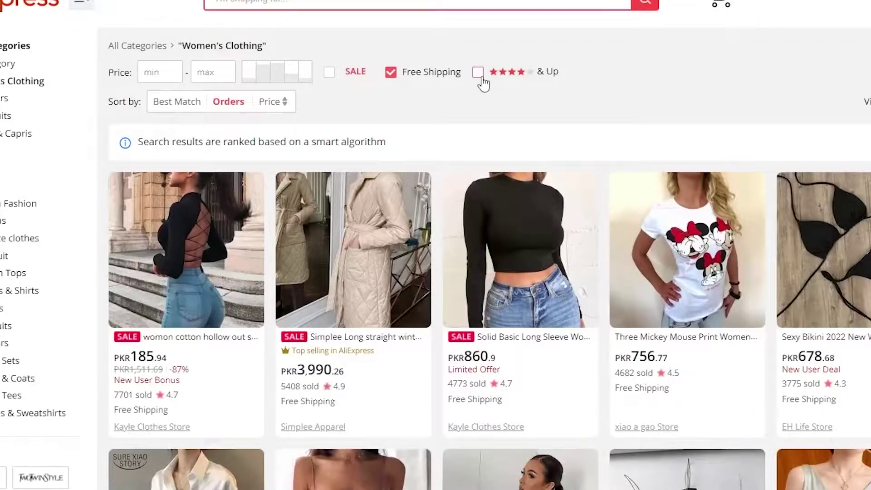
pyautogui.click(478, 73)
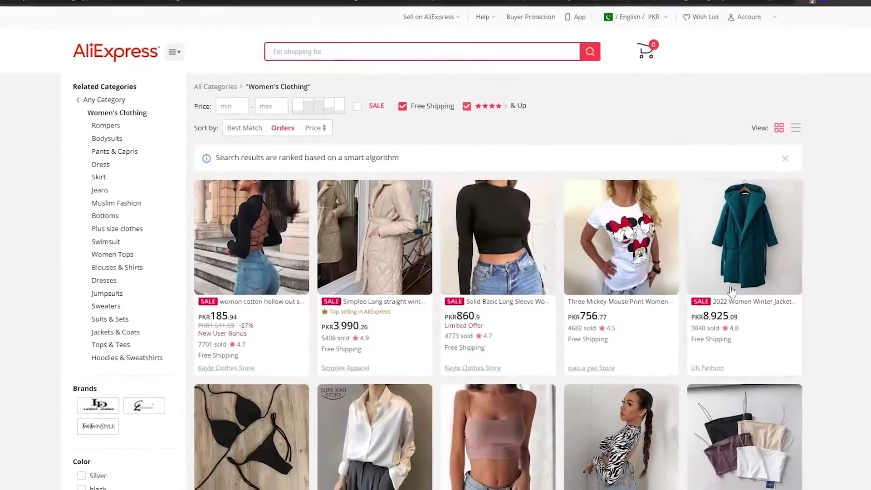
# Open the black long-sleeve top with the laced open back from the filtered results and preview its gallery pictures.
pyautogui.scroll(-9, 734, 291)
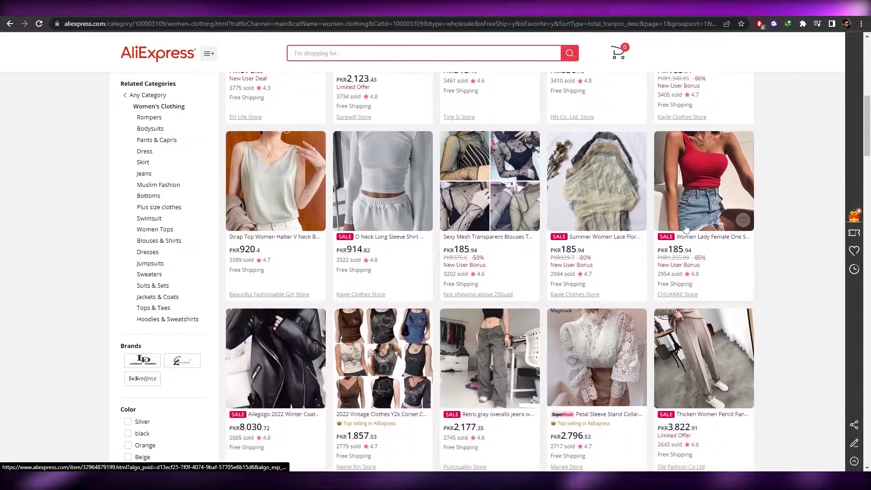
pyautogui.scroll(-6, 383, 207)
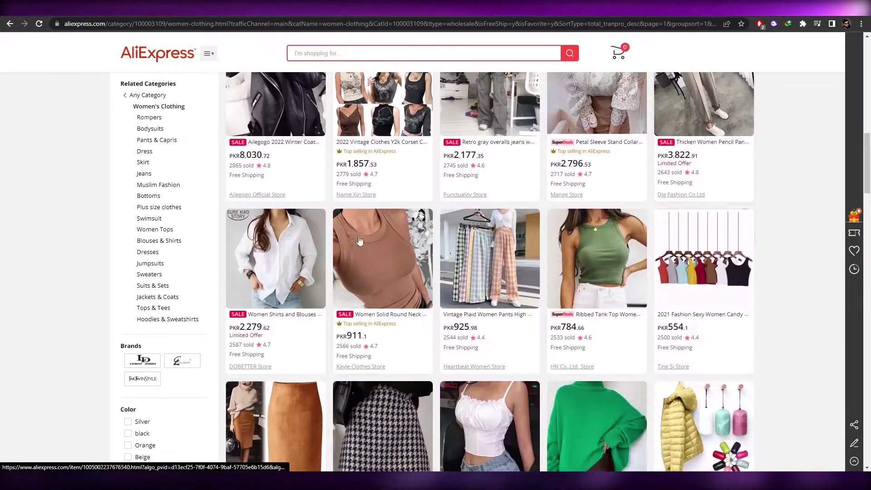
pyautogui.scroll(10, 495, 381)
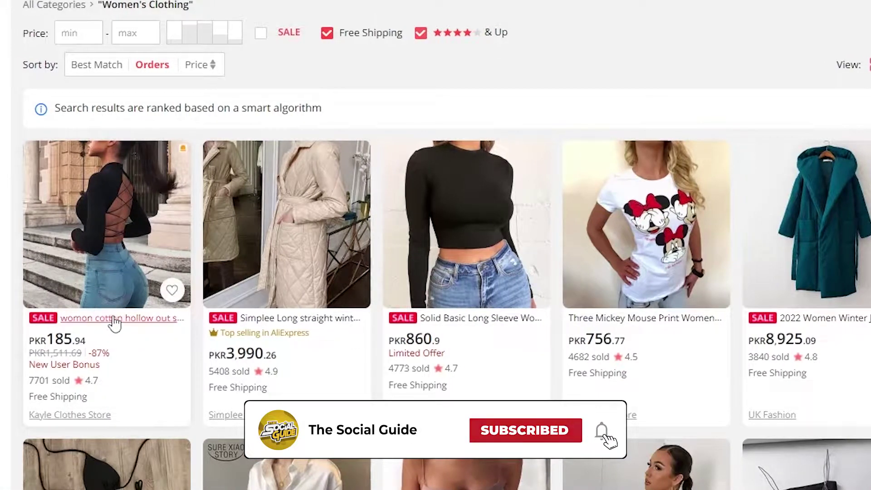
pyautogui.click(96, 244)
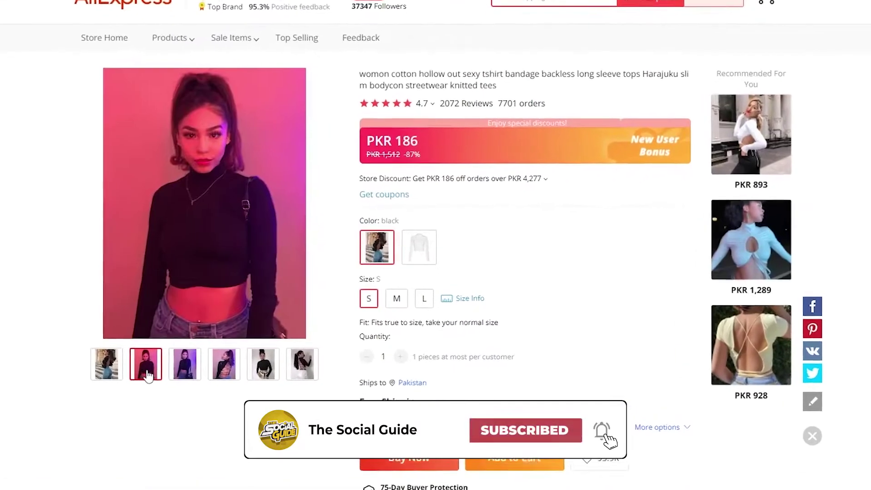
pyautogui.moveTo(209, 362)
pyautogui.moveTo(195, 382)
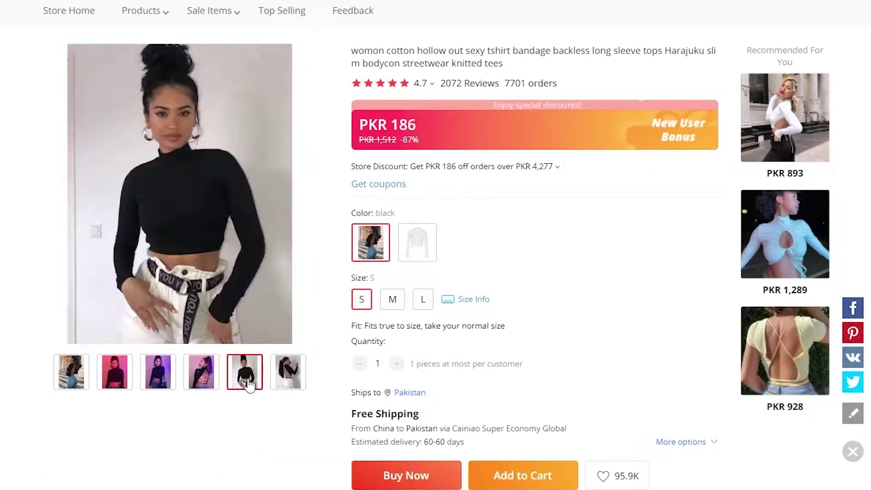
pyautogui.moveTo(275, 386)
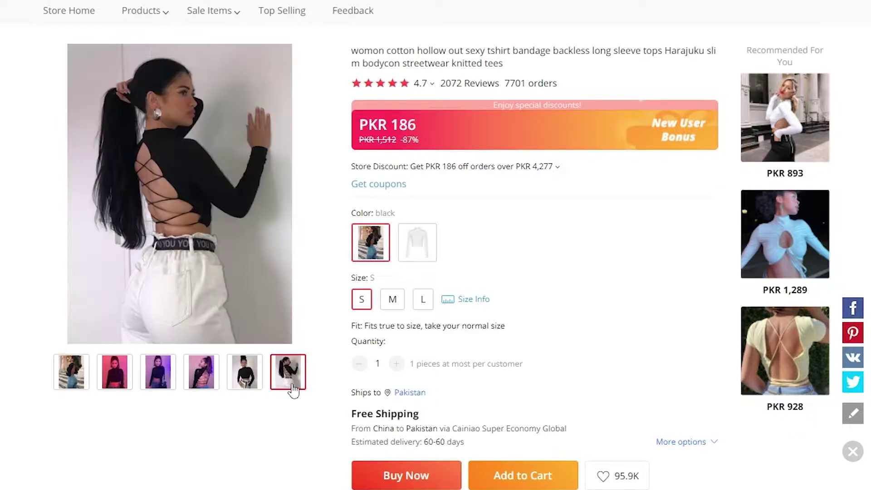
pyautogui.moveTo(71, 371)
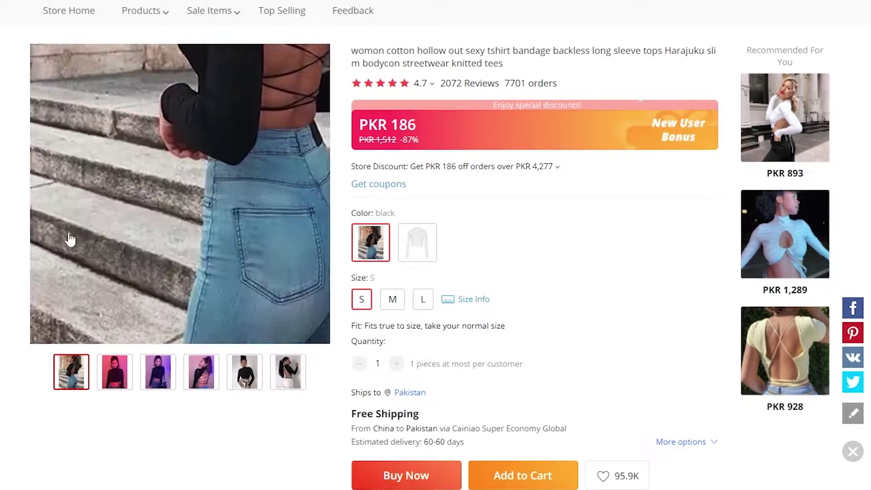
# Try to save the first gallery picture of the top as an image file.
pyautogui.rightClick(189, 174)
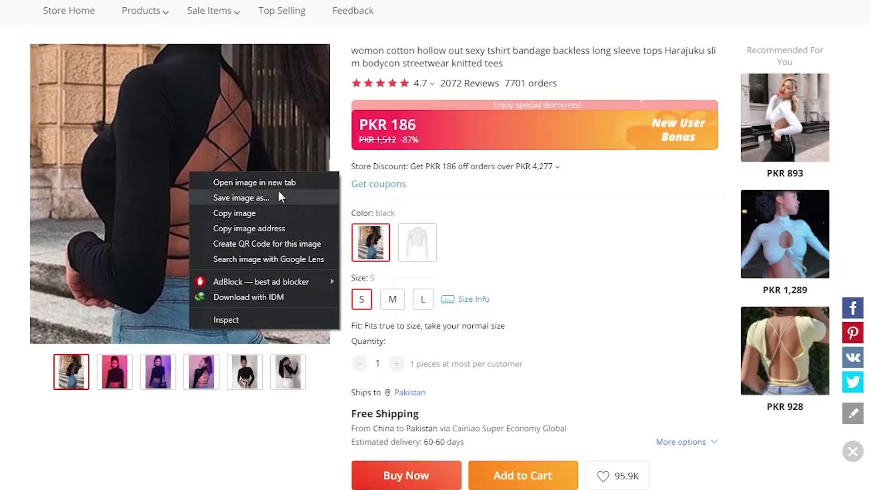
pyautogui.click(241, 198)
pyautogui.press('Return')
# Download the description photo of the model in front of the stone steps and dismiss the downloads bar.
pyautogui.scroll(-5, 436, 245)
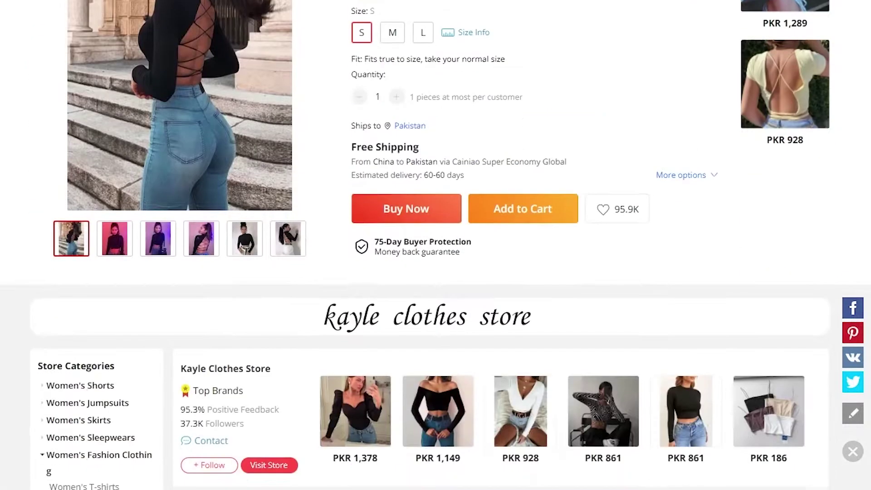
pyautogui.scroll(-20, 19, 313)
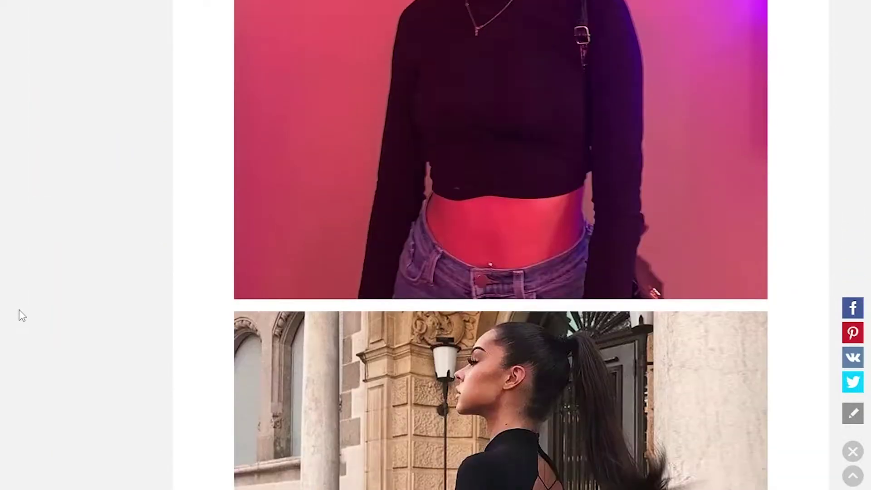
pyautogui.scroll(-15, 19, 309)
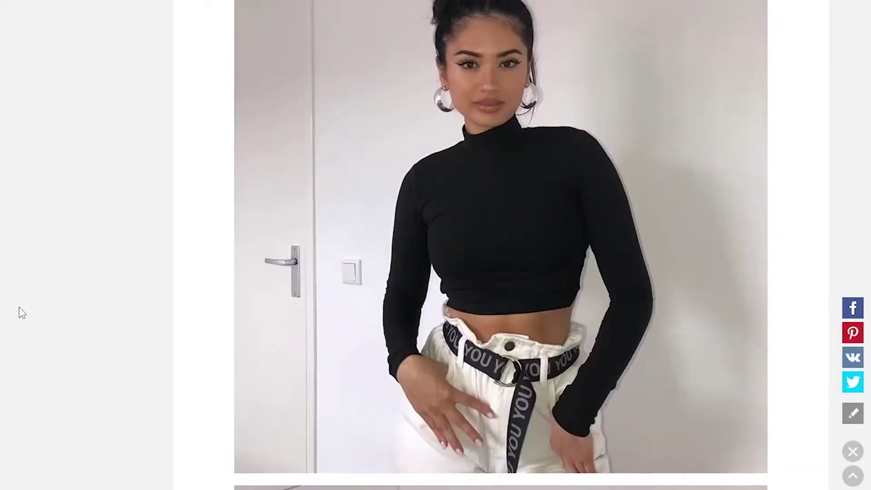
pyautogui.scroll(-10, 19, 307)
pyautogui.rightClick(466, 267)
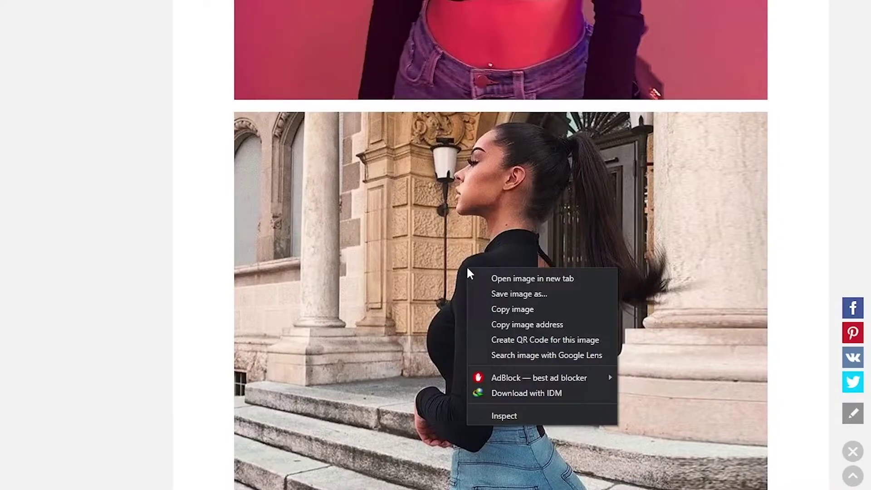
pyautogui.click(530, 309)
pyautogui.scroll(-6, 784, 202)
pyautogui.scroll(5, 635, 195)
pyautogui.scroll(-5, 478, 184)
pyautogui.scroll(5, 514, 227)
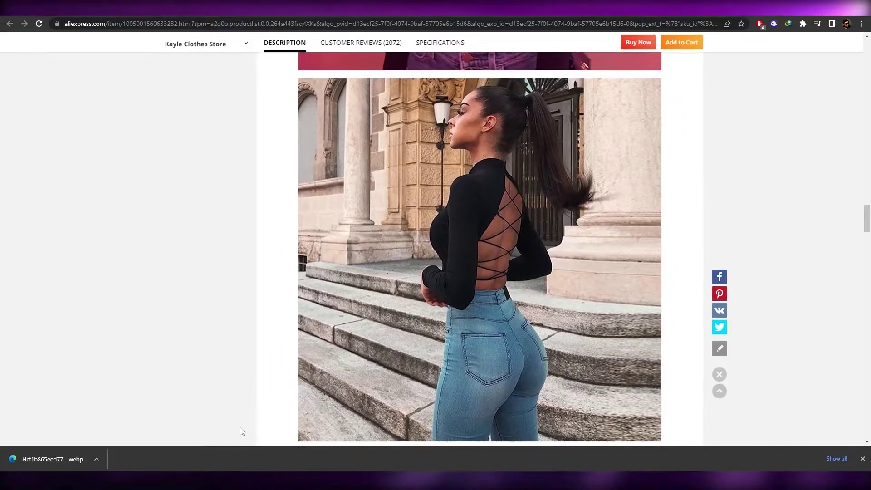
pyautogui.click(863, 459)
# Capture the stone-steps photo with the Snipping Tool and save the snip as Shirt in the Camera Roll folder.
pyautogui.press('super')
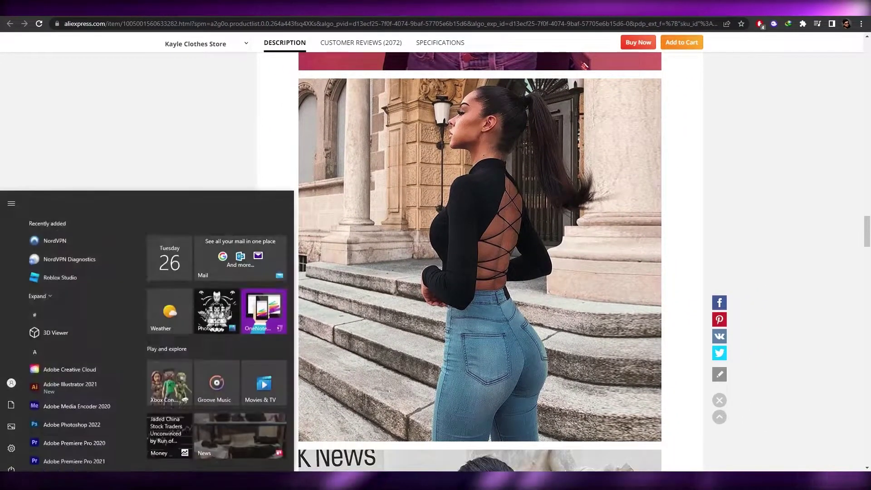
pyautogui.write('sb')
pyautogui.press('Return')
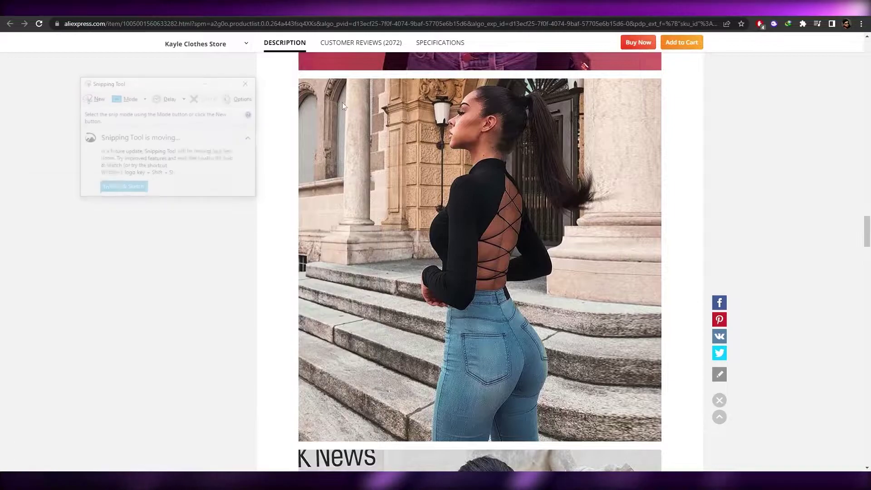
pyautogui.hotkey('ctrl', 'n')
pyautogui.moveTo(298, 80); pyautogui.dragTo(660, 441)
pyautogui.click(263, 18)
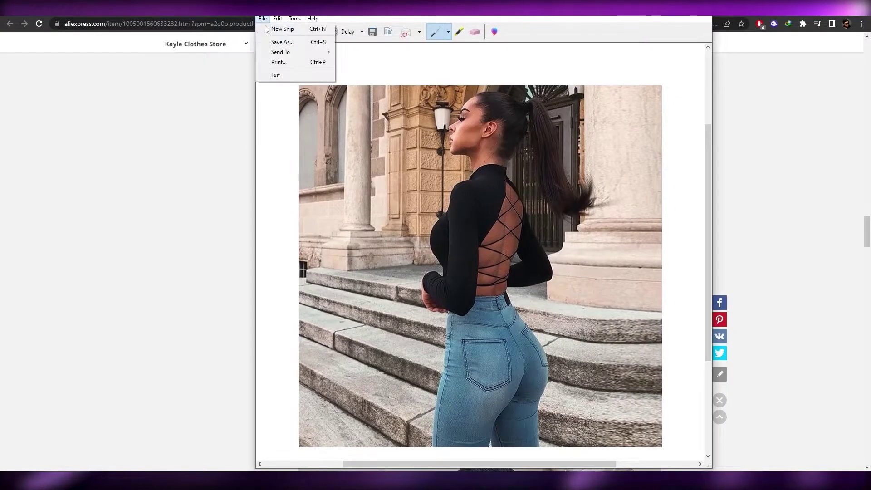
pyautogui.click(282, 42)
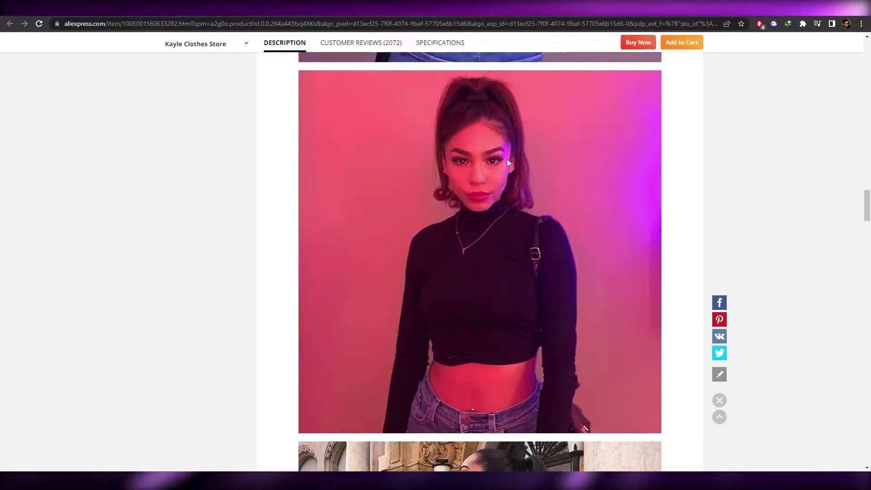
# Look through the model photos in the product description for another picture to capture.
pyautogui.scroll(2, 467, 172)
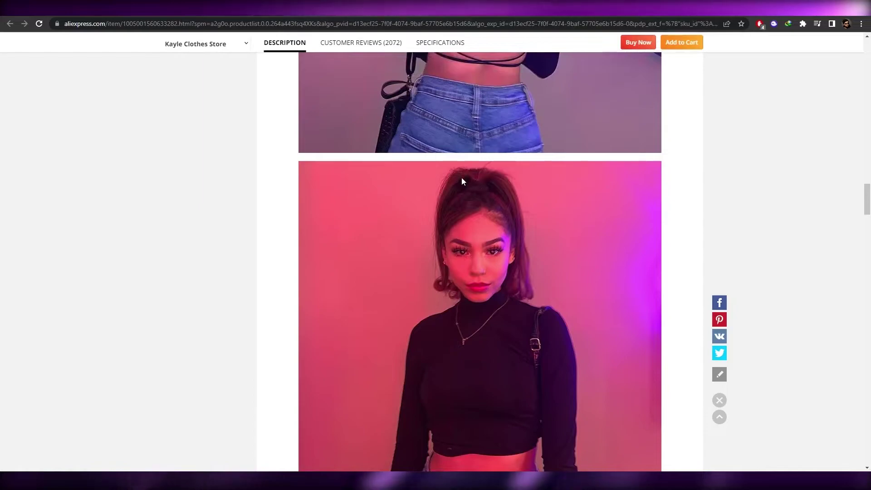
pyautogui.scroll(2, 462, 177)
pyautogui.scroll(5, 461, 180)
pyautogui.scroll(5, 460, 189)
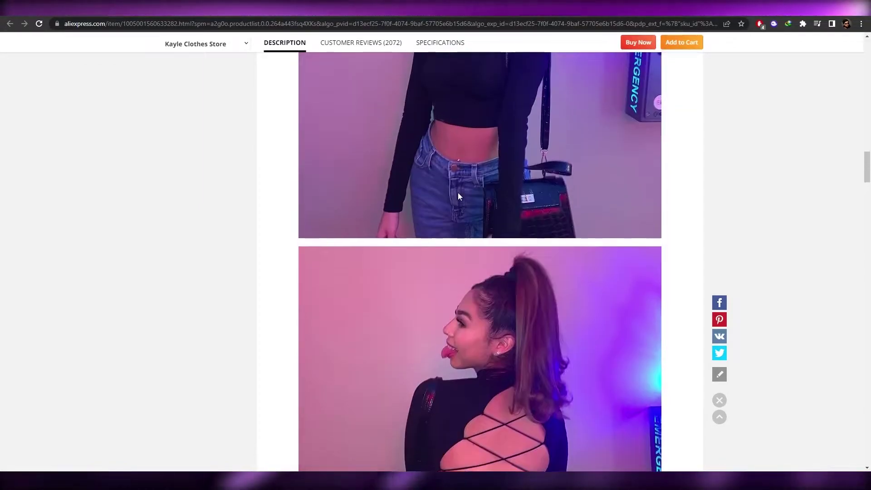
pyautogui.scroll(8, 458, 196)
pyautogui.scroll(-5, 459, 196)
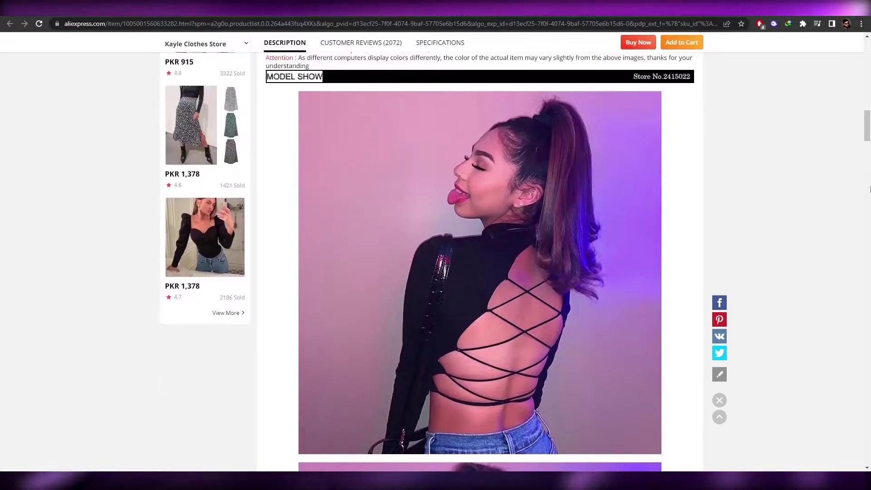
pyautogui.scroll(-15, 463, 410)
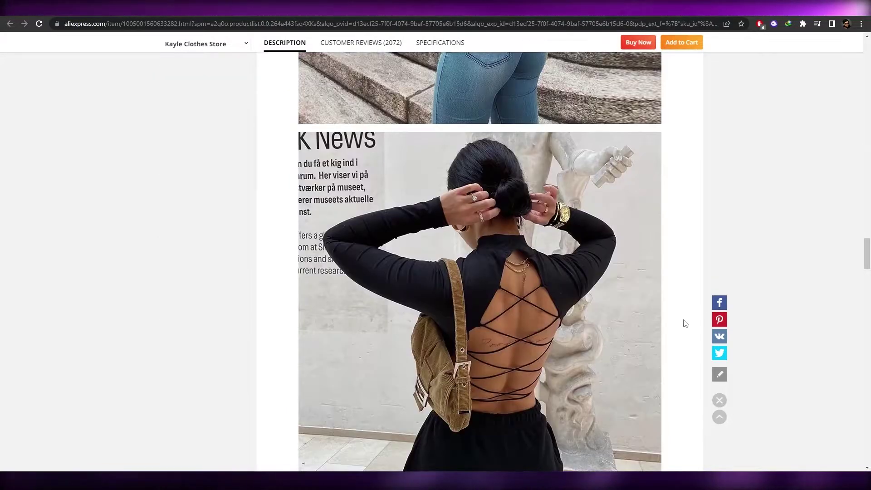
pyautogui.scroll(-2, 657, 419)
pyautogui.scroll(2, 657, 418)
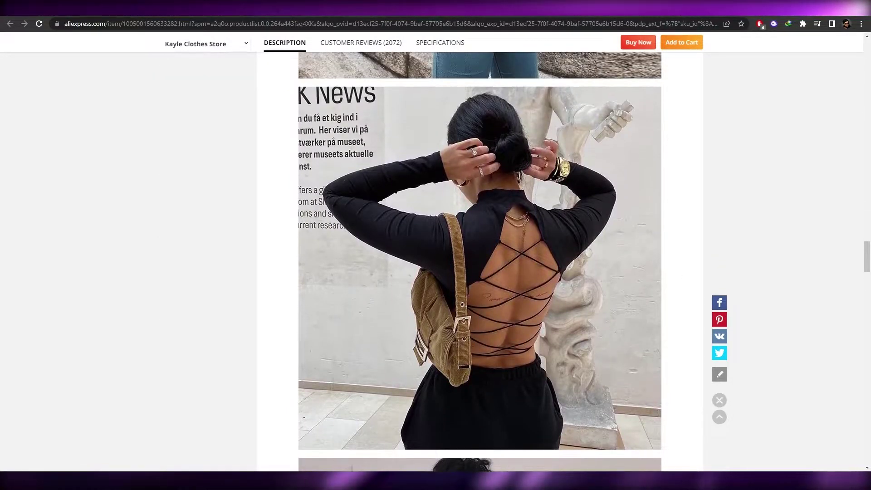
# Capture the back-view photo in front of the statue with the Snipping Tool and save it as Shirt 2 in the Camera Roll folder.
pyautogui.press('super')
pyautogui.write('snip')
pyautogui.click(214, 317)
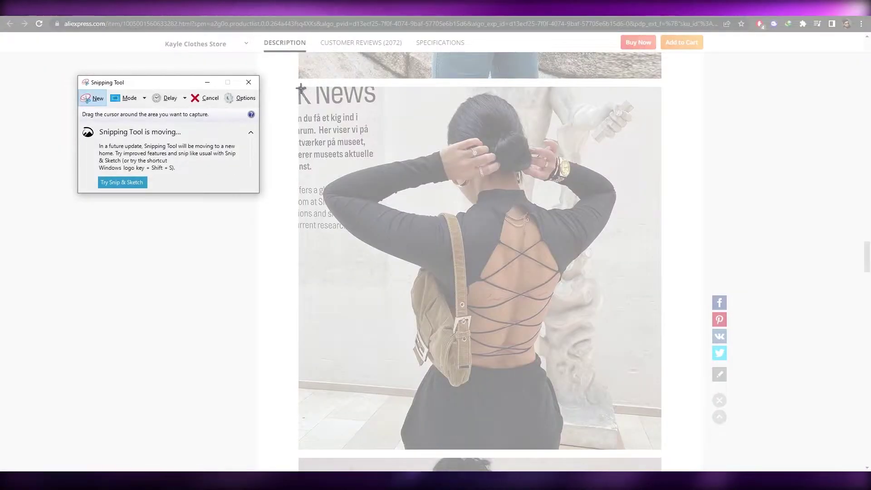
pyautogui.moveTo(301, 88); pyautogui.dragTo(661, 449)
pyautogui.click(264, 18)
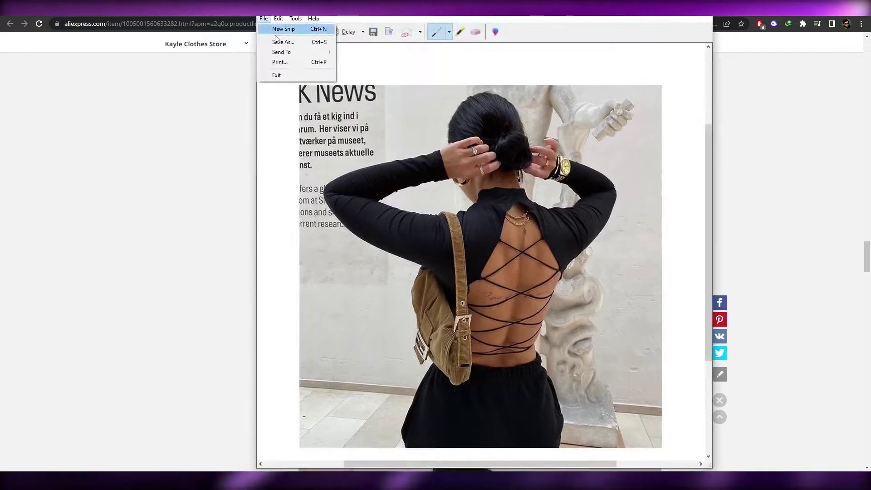
pyautogui.click(278, 42)
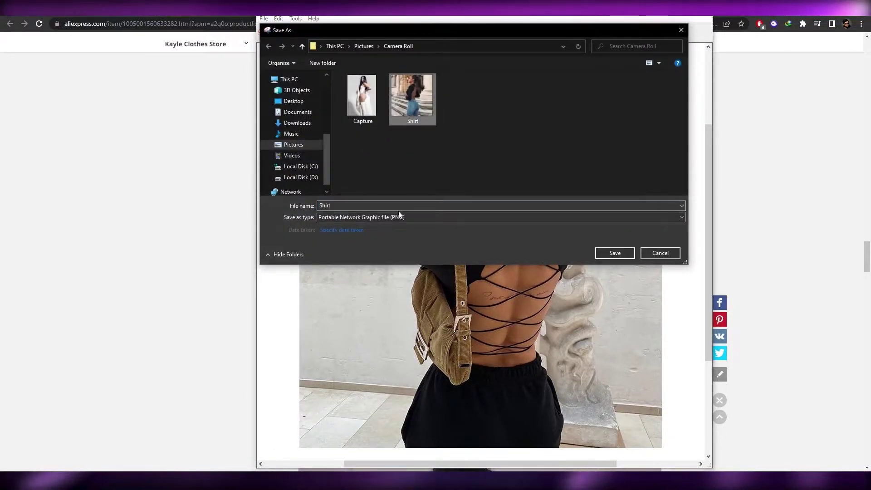
pyautogui.click(400, 208)
pyautogui.write('Shirt 2')
pyautogui.click(615, 253)
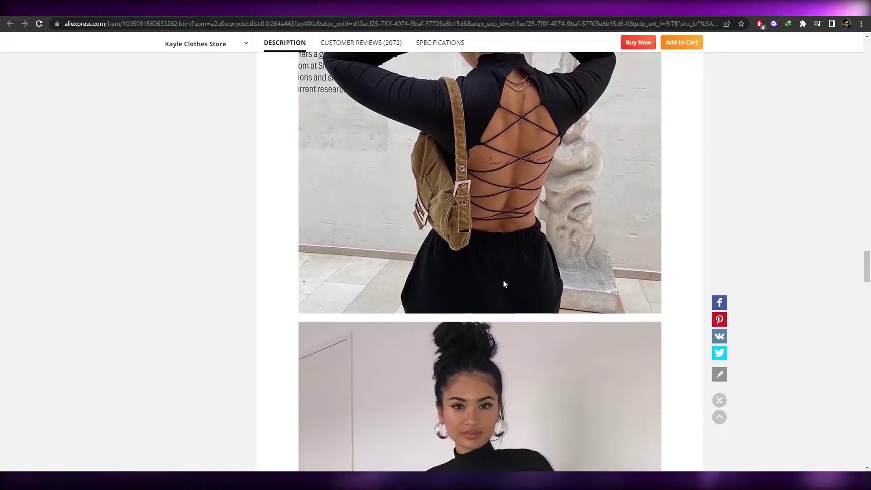
# Snip the back-view photo of the model in white jeans, save it as Shirt3 in the Camera Roll folder, and close the Snipping Tool.
pyautogui.scroll(-10, 504, 281)
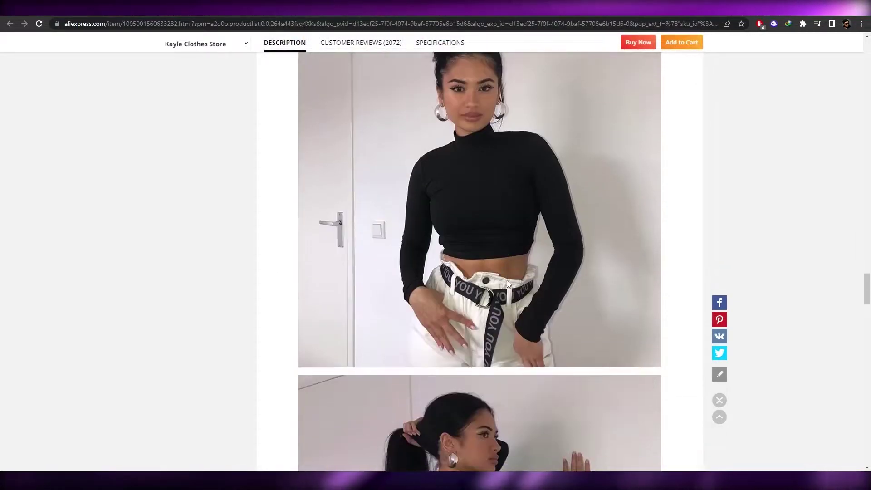
pyautogui.scroll(-5, 508, 280)
pyautogui.scroll(5, 507, 272)
pyautogui.scroll(-1, 522, 271)
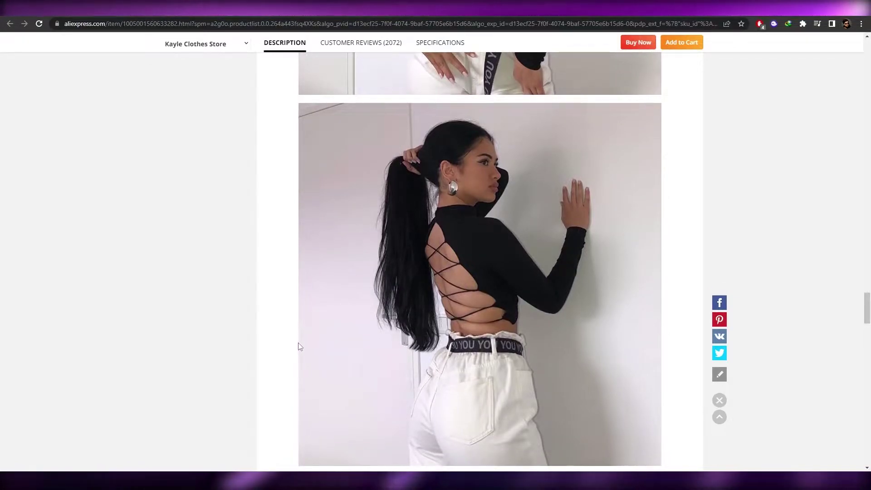
pyautogui.press('super')
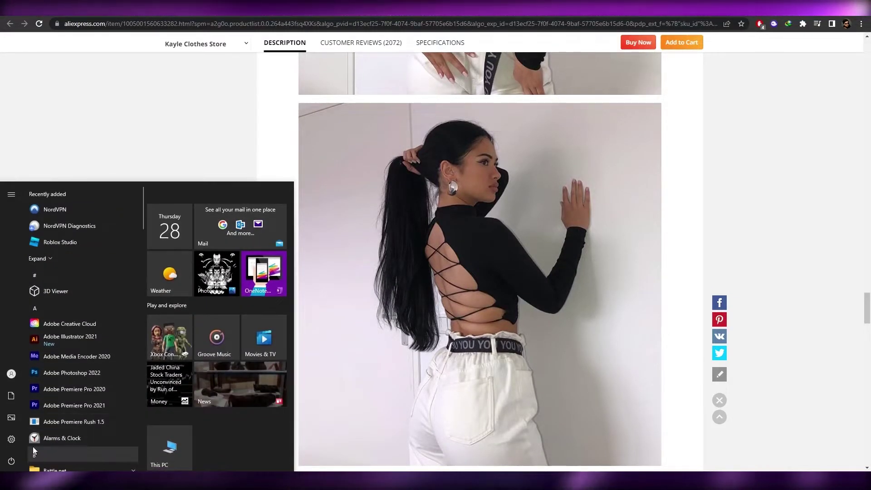
pyautogui.write('snip')
pyautogui.press('Return')
pyautogui.moveTo(299, 57); pyautogui.dragTo(662, 420)
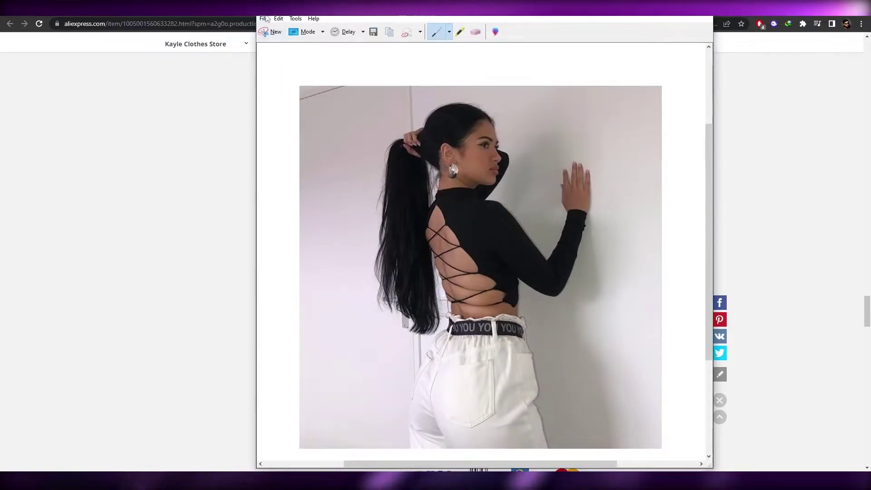
pyautogui.hotkey('ctrl', 's')
pyautogui.write('Shirt3')
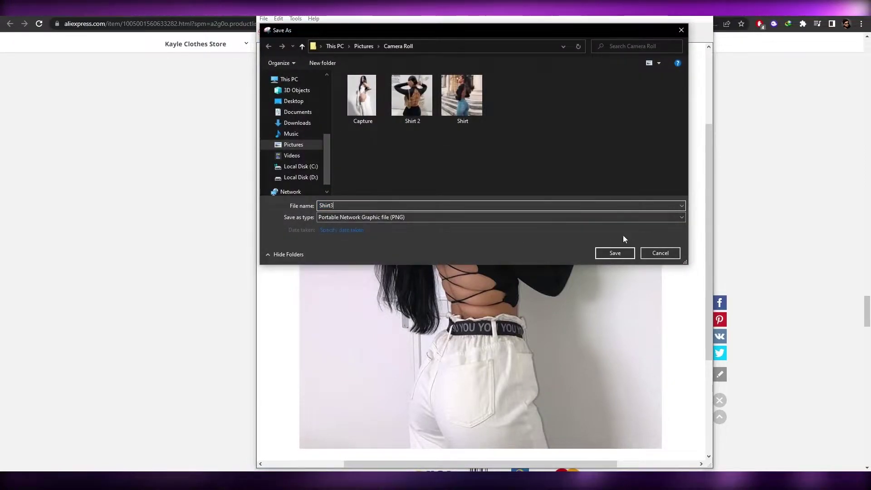
pyautogui.click(618, 253)
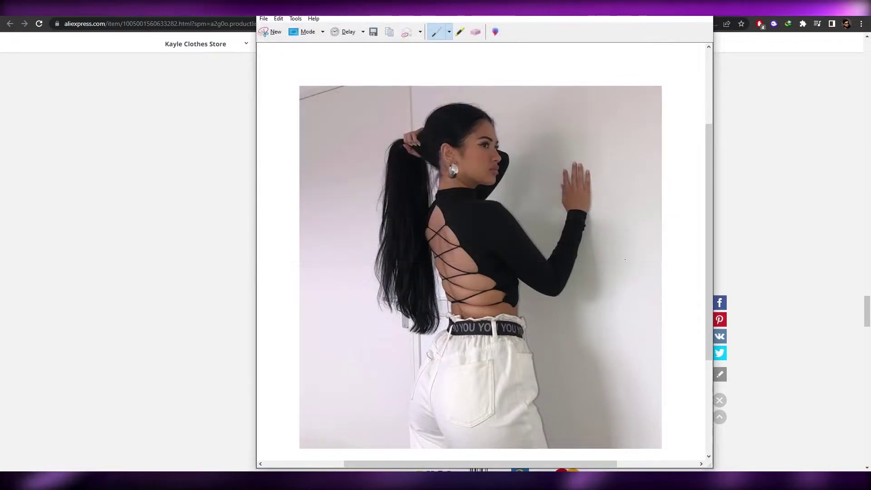
pyautogui.hotkey('alt', 'F4')
# Look through the remaining description photos, store guidelines and size table, ending at the product's main details.
pyautogui.scroll(5, 646, 318)
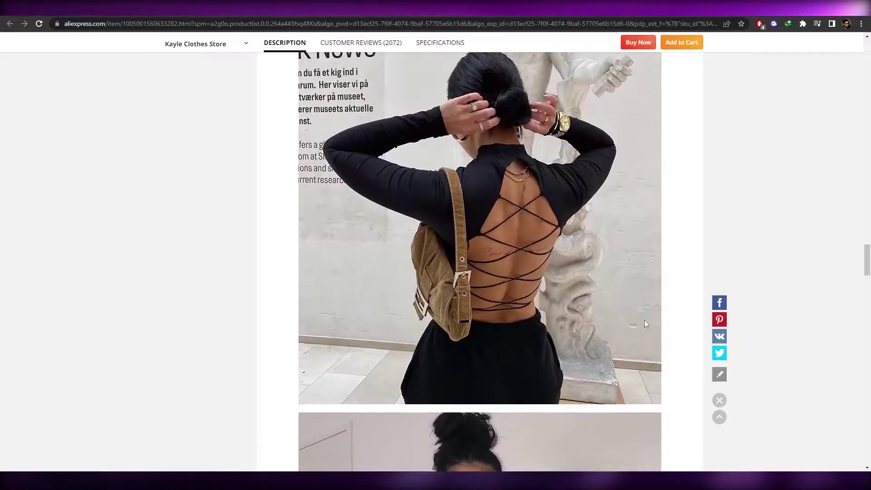
pyautogui.scroll(-10, 647, 318)
pyautogui.scroll(5, 442, 341)
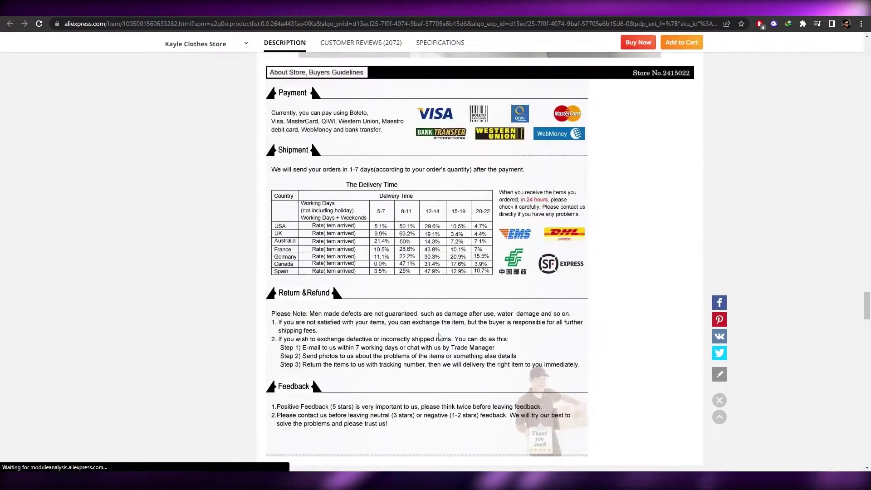
pyautogui.moveTo(869, 310); pyautogui.dragTo(869, 91)
pyautogui.scroll(-4, 321, 288)
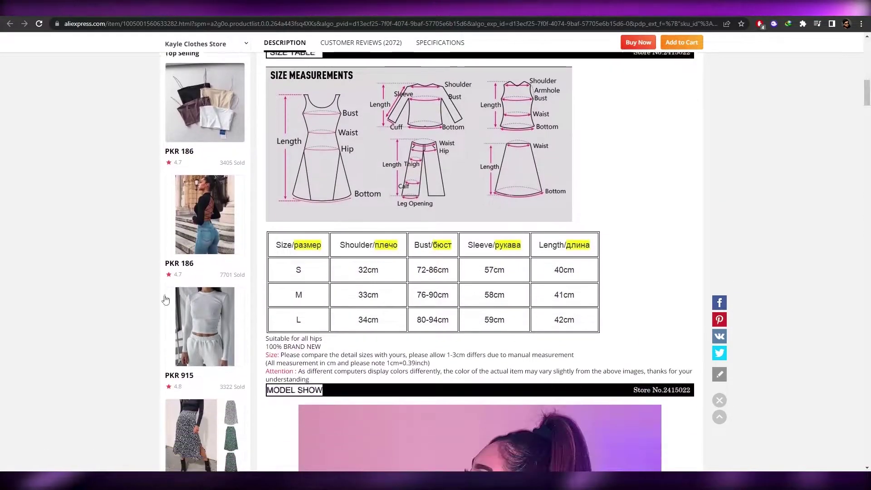
pyautogui.scroll(2, 424, 396)
pyautogui.scroll(10, 423, 396)
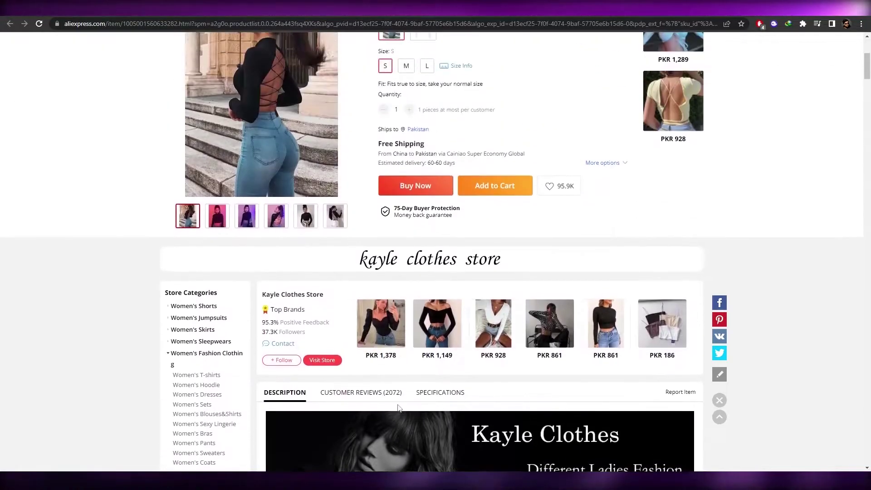
pyautogui.scroll(2, 415, 443)
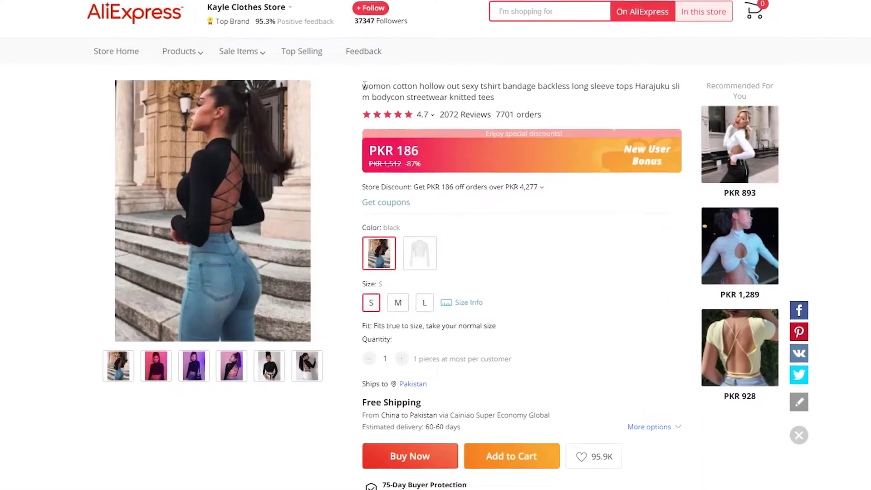
# Highlight the full product title of the backless long-sleeve top, then clear the selection.
pyautogui.moveTo(379, 128); pyautogui.dragTo(419, 132)
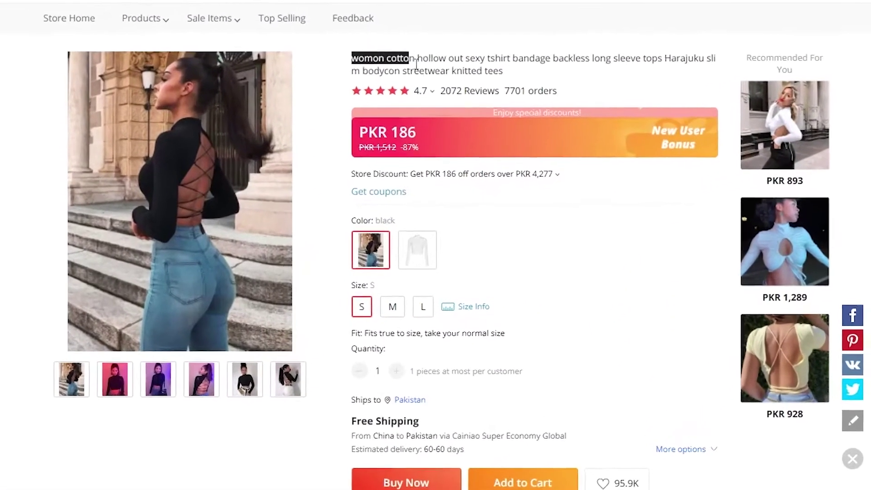
pyautogui.moveTo(412, 64); pyautogui.dragTo(503, 72)
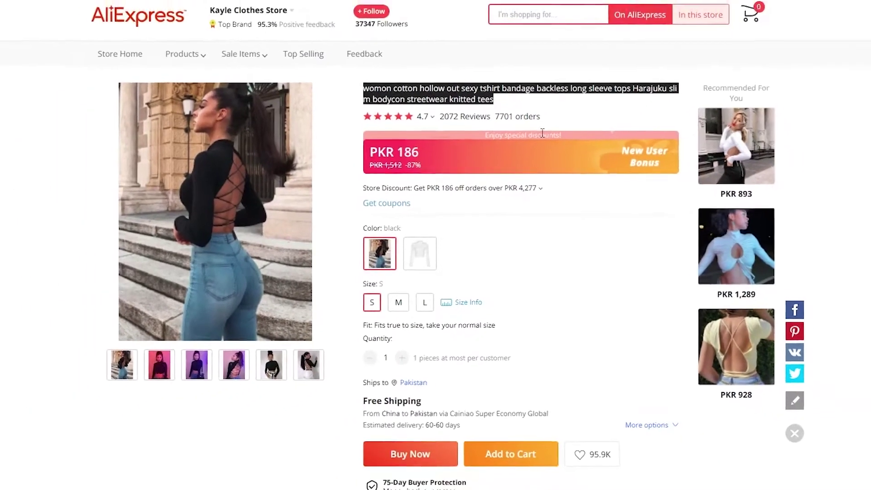
pyautogui.click(586, 279)
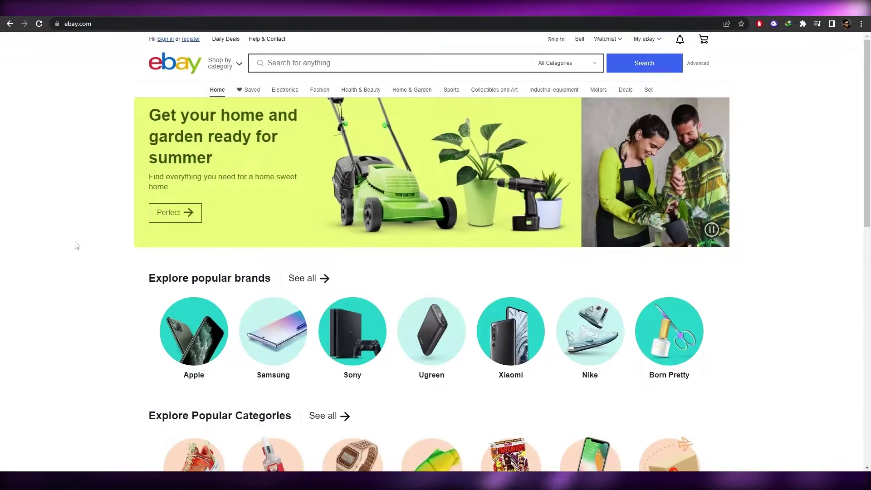
# Switch to eBay and look over its home page and the introductory selling page.
pyautogui.scroll(-5, 74, 245)
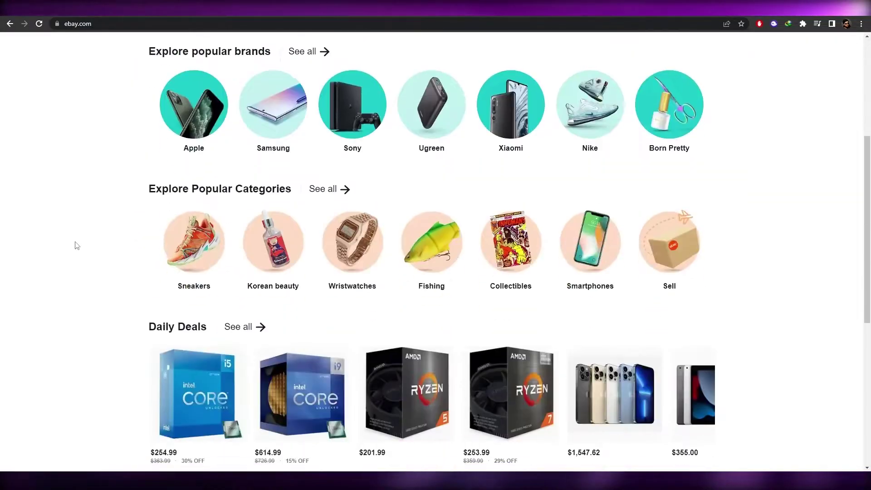
pyautogui.scroll(5, 74, 245)
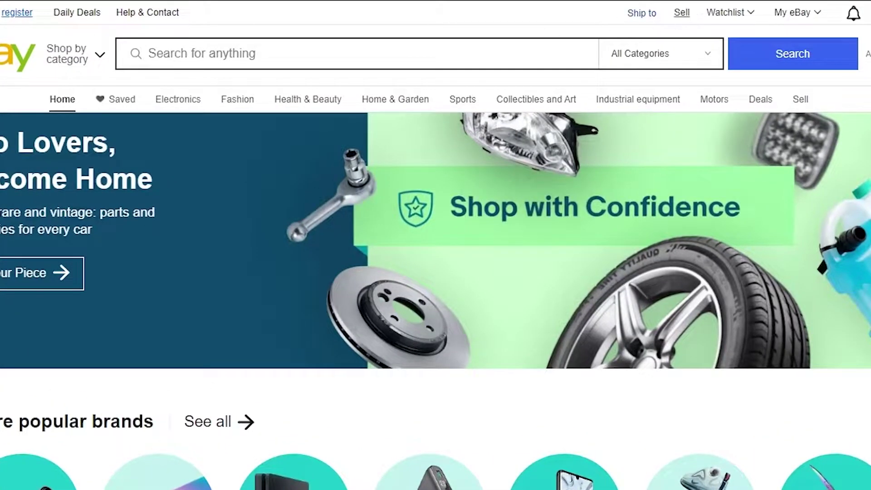
pyautogui.click(682, 12)
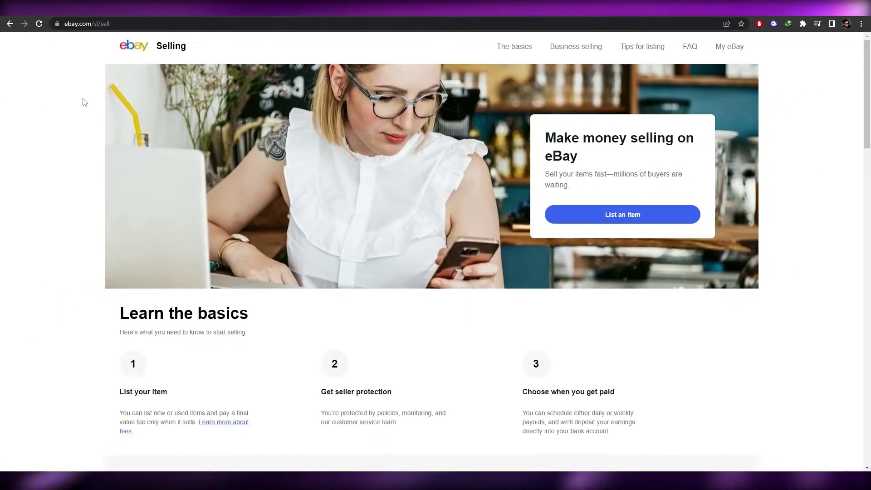
pyautogui.hotkey('alt', 'Left')
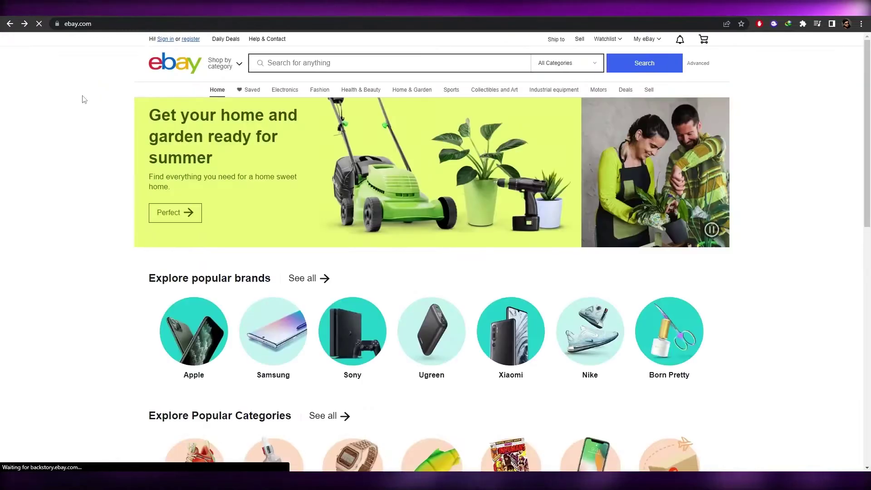
pyautogui.scroll(-12, 82, 98)
pyautogui.scroll(4, 88, 95)
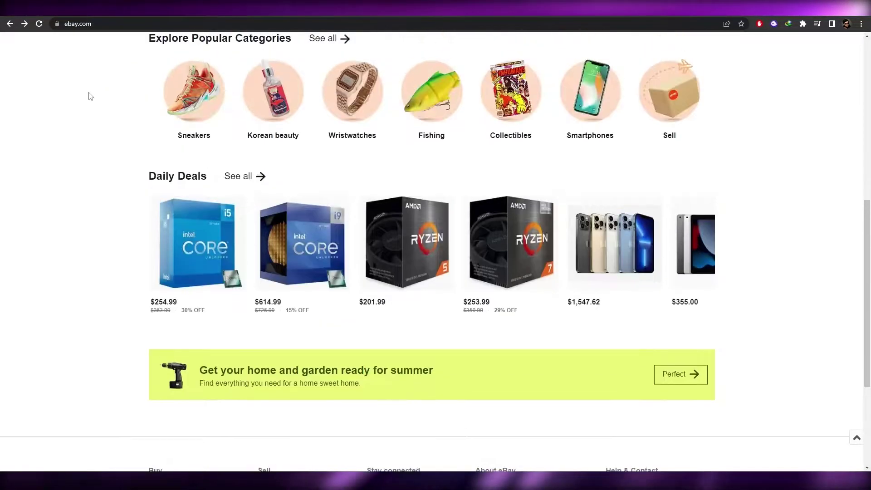
pyautogui.scroll(8, 89, 96)
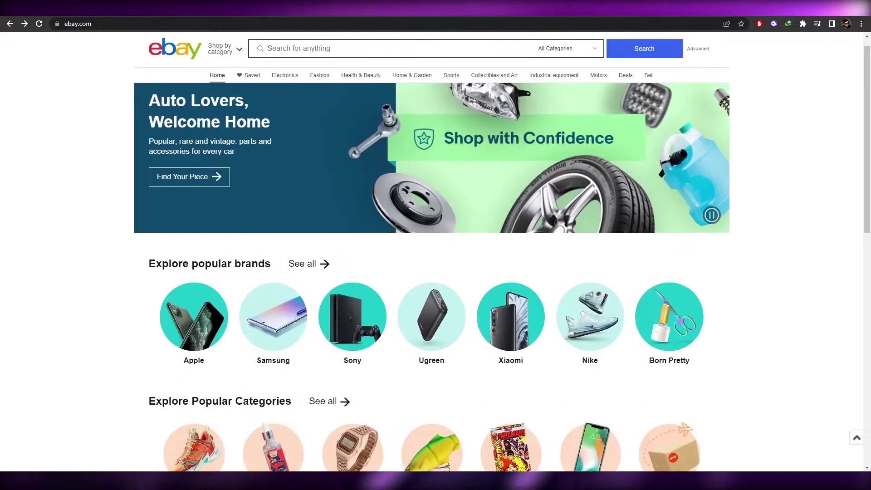
# Switch to the browser profile signed in to eBay and open the page for creating a new listing.
pyautogui.click(846, 25)
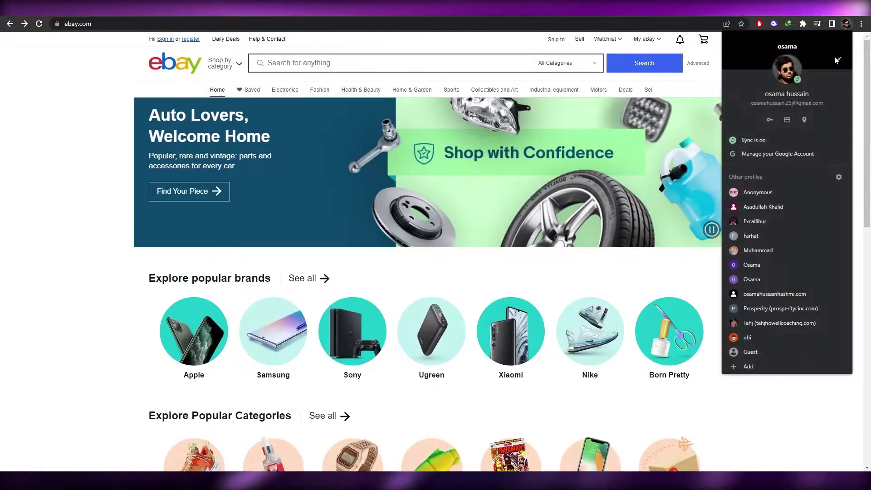
pyautogui.click(166, 40)
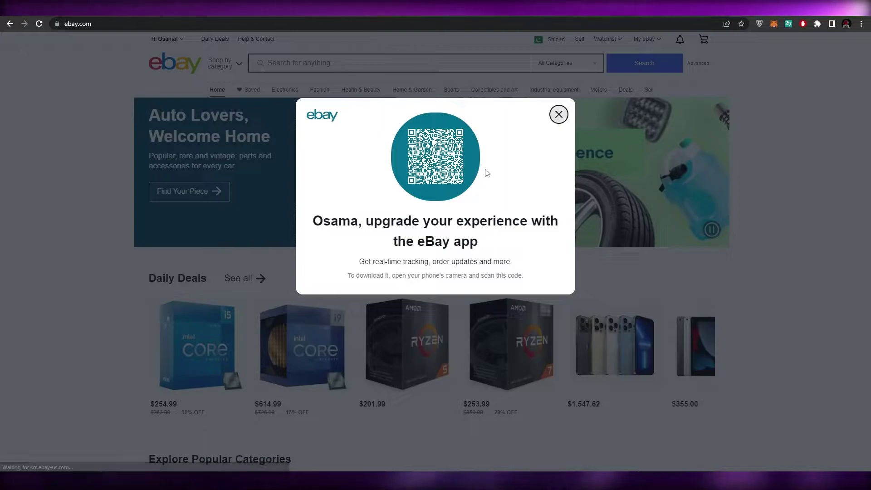
pyautogui.click(559, 115)
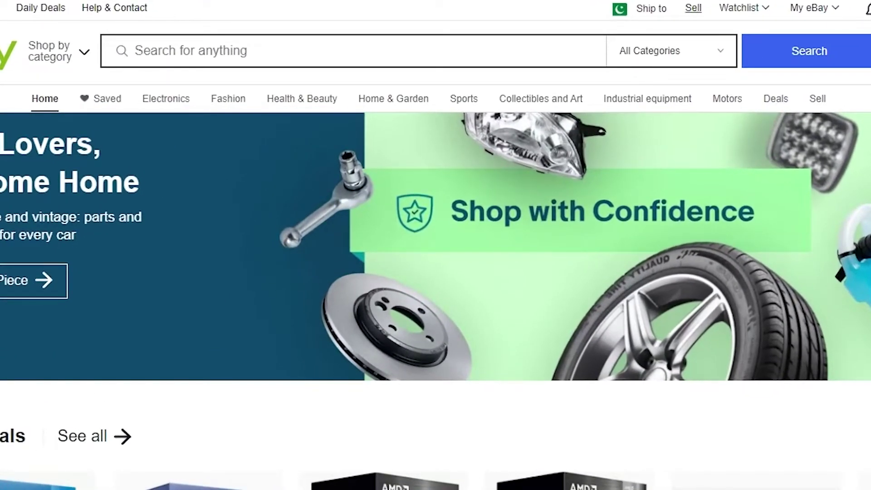
pyautogui.click(693, 8)
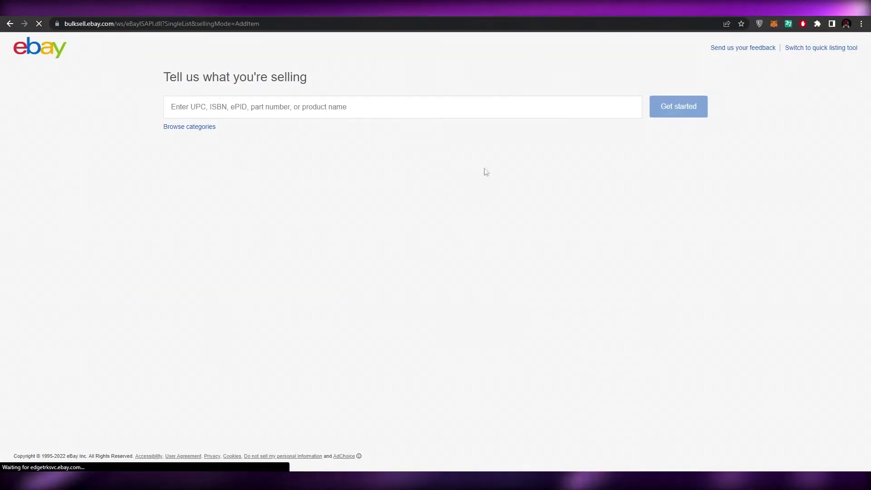
# Arrange the eBay listing page as a smaller window overlapping the right half of the AliExpress product page.
pyautogui.moveTo(381, 8); pyautogui.dragTo(588, 100)
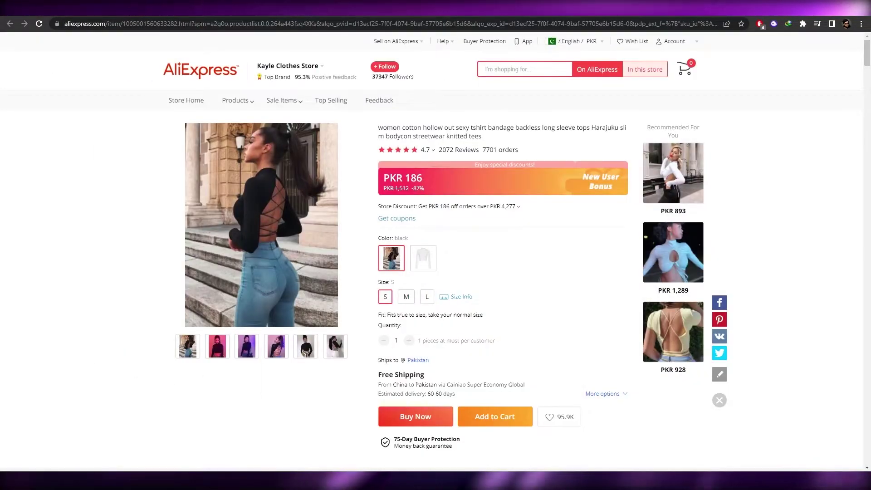
pyautogui.hotkey('alt', 'Tab')
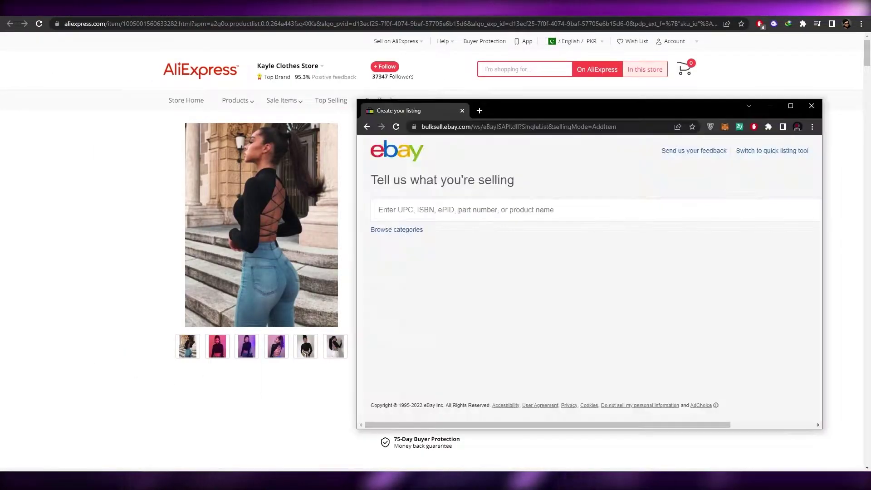
pyautogui.moveTo(516, 109); pyautogui.dragTo(637, 64)
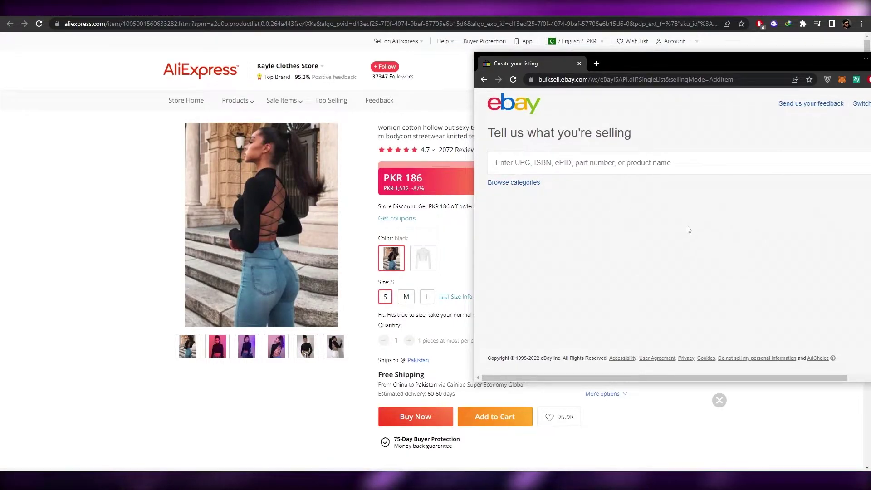
pyautogui.click(661, 48)
pyautogui.hotkey('alt', 'Tab')
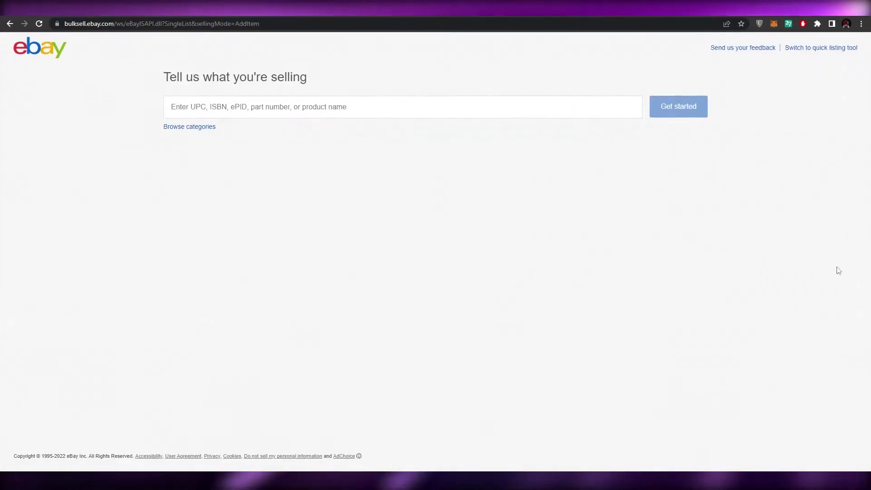
pyautogui.doubleClick(680, 8)
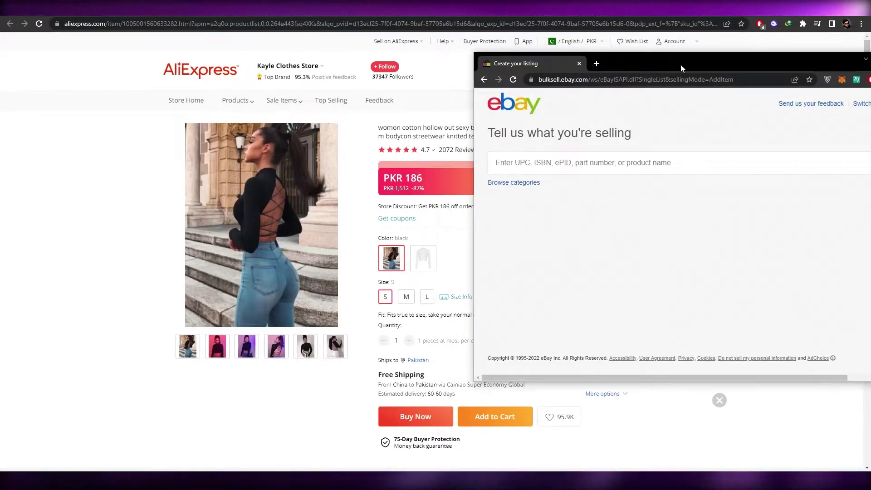
# Look through the countries available as shipping destinations for the top on AliExpress, then close the Ship to dialog without applying a change.
pyautogui.click(19, 179)
pyautogui.scroll(-3, 648, 384)
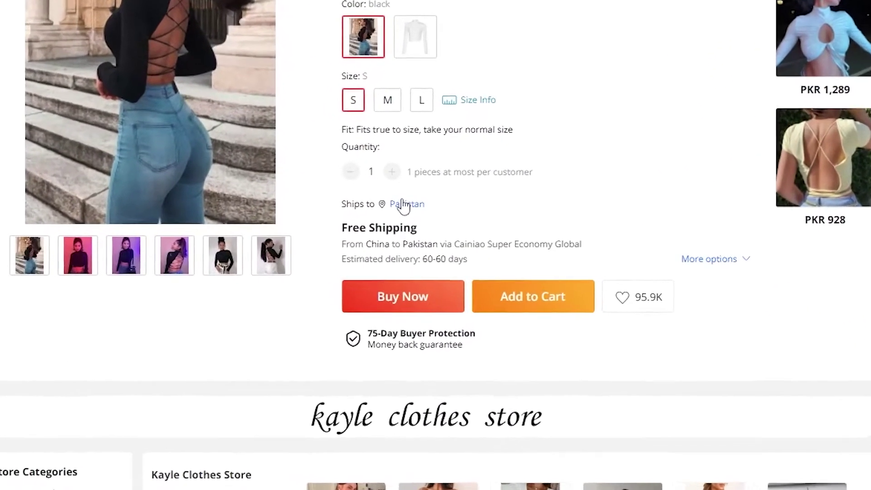
pyautogui.click(402, 203)
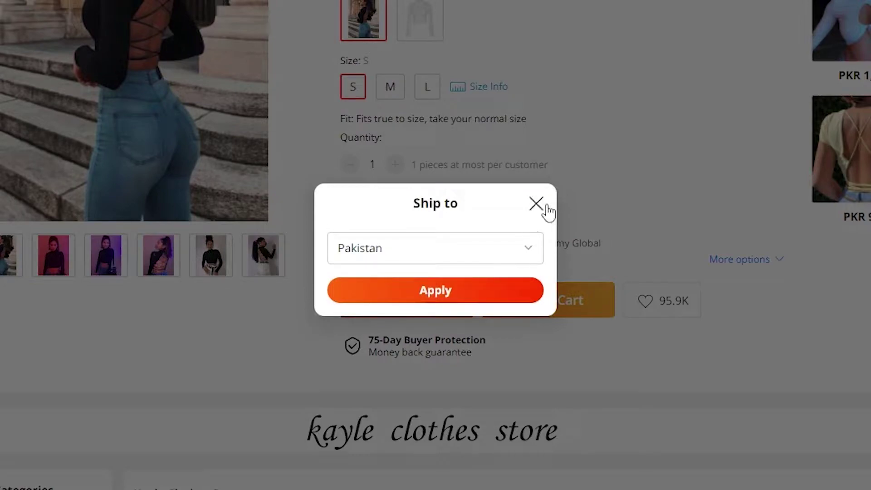
pyautogui.click(529, 248)
pyautogui.scroll(-15, 484, 364)
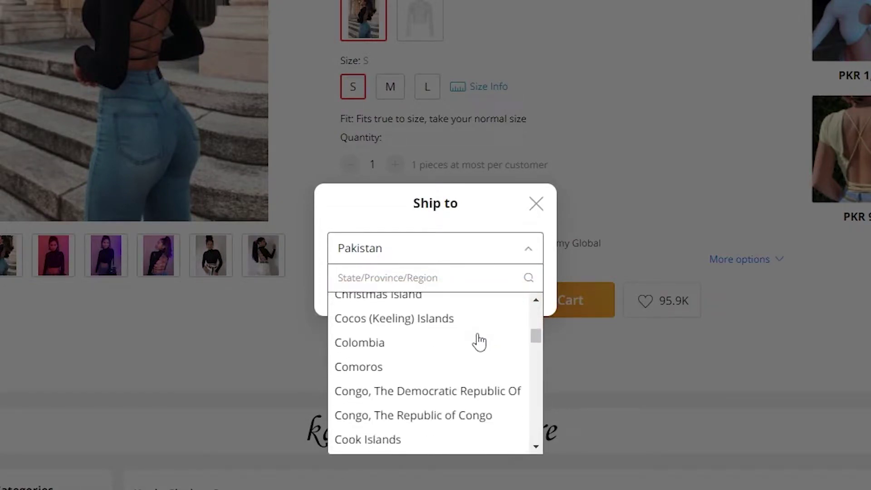
pyautogui.scroll(-8, 480, 341)
pyautogui.click(547, 202)
pyautogui.scroll(-2, 550, 200)
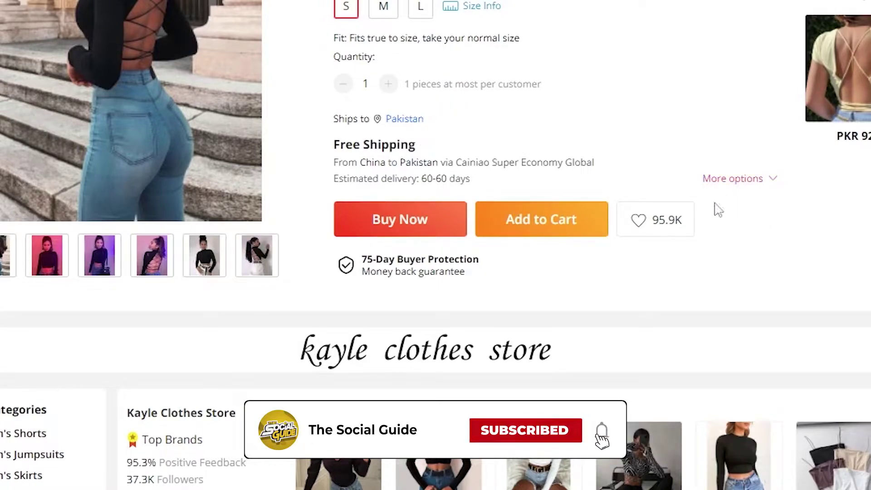
pyautogui.scroll(2, 512, 268)
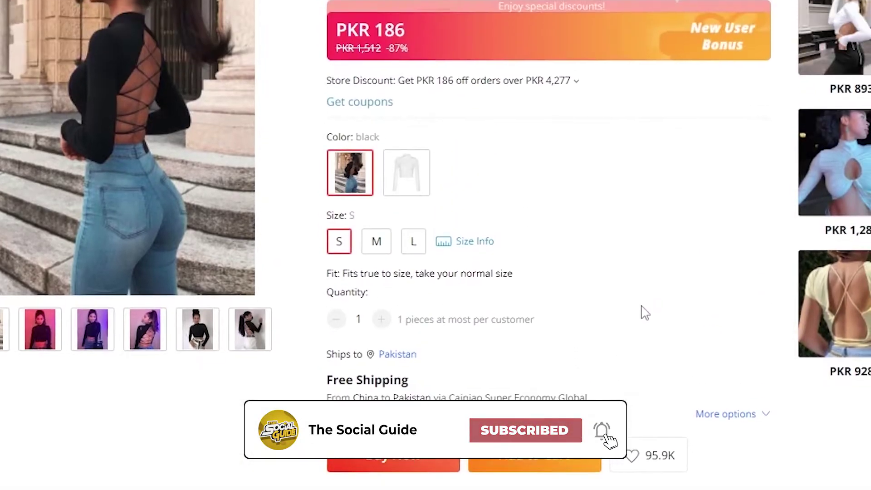
# Return to the AliExpress Women's Clothing results and look through the other items sorted by orders.
pyautogui.hotkey('alt', 'Tab')
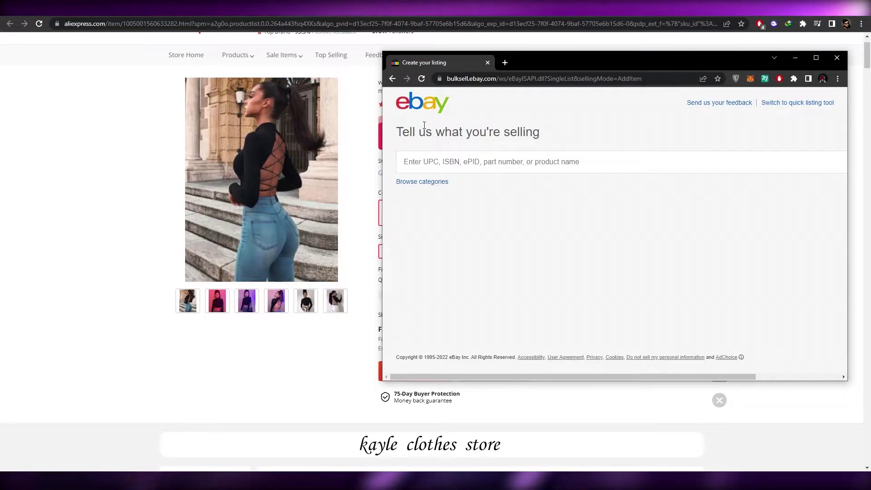
pyautogui.hotkey('alt', 'Tab')
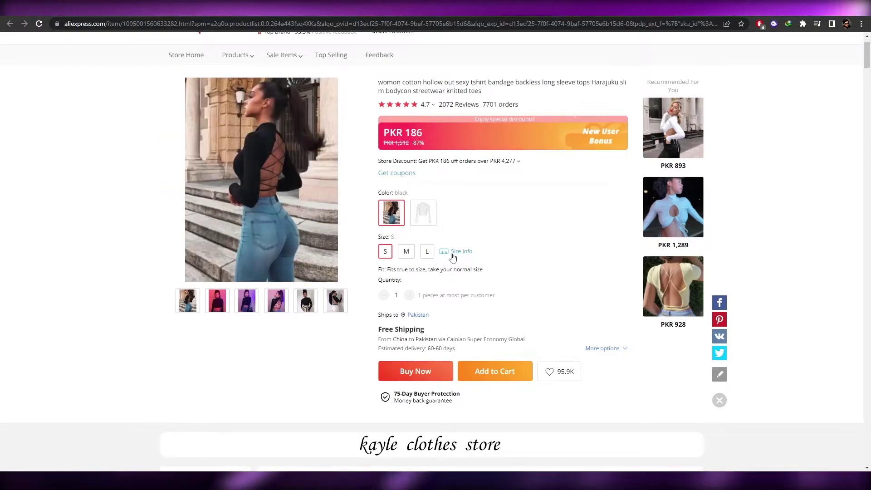
pyautogui.scroll(1, 568, 254)
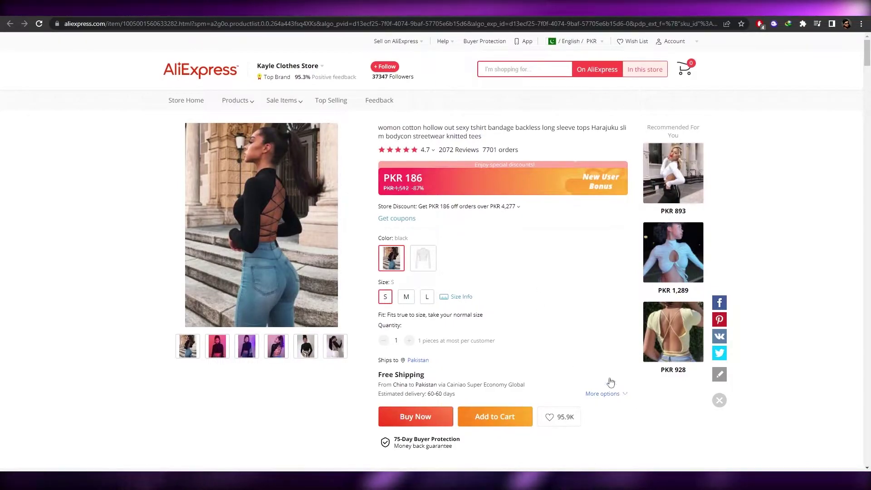
pyautogui.hotkey('alt', 'Left')
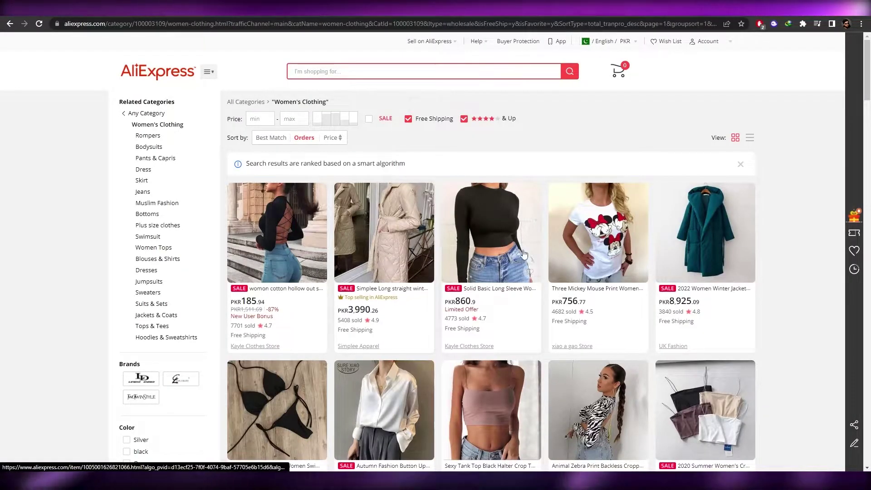
pyautogui.scroll(-10, 525, 253)
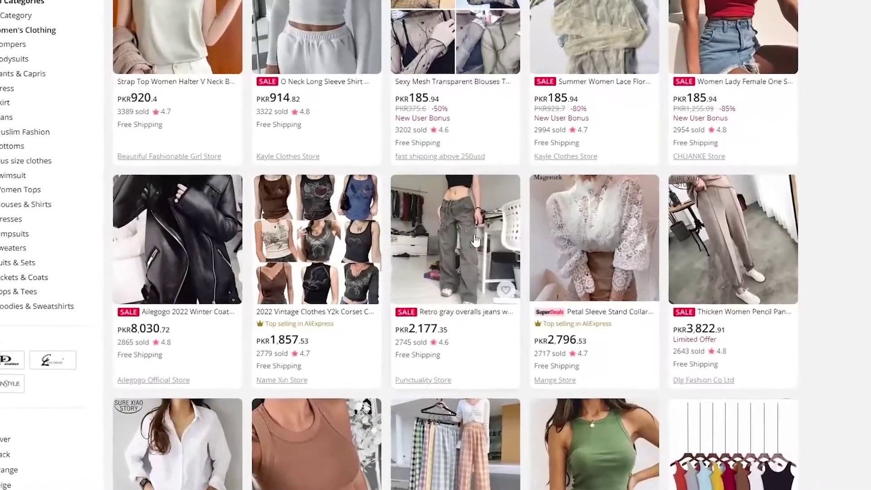
pyautogui.scroll(-4, 108, 236)
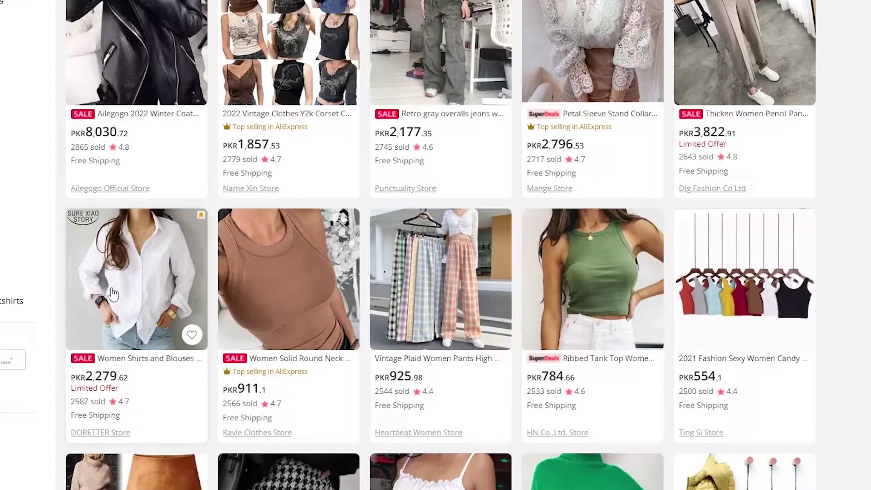
pyautogui.scroll(-12, 118, 294)
pyautogui.scroll(-3, 381, 258)
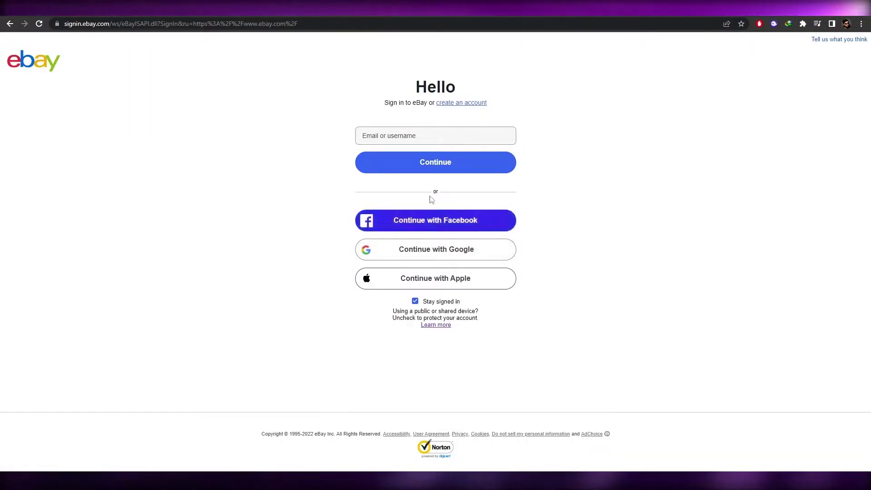
# Copy the backless top's full product title from AliExpress and start the eBay listing with it as the product name.
pyautogui.click(431, 167)
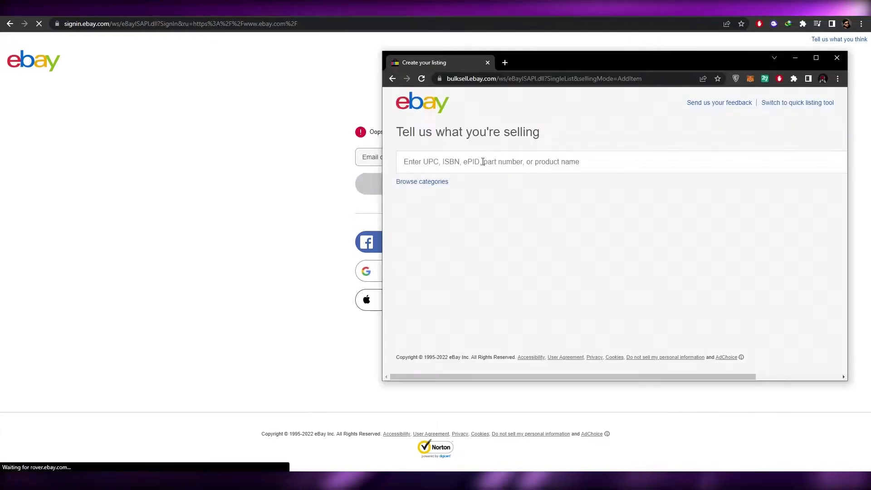
pyautogui.moveTo(556, 58); pyautogui.dragTo(415, 52)
pyautogui.click(350, 158)
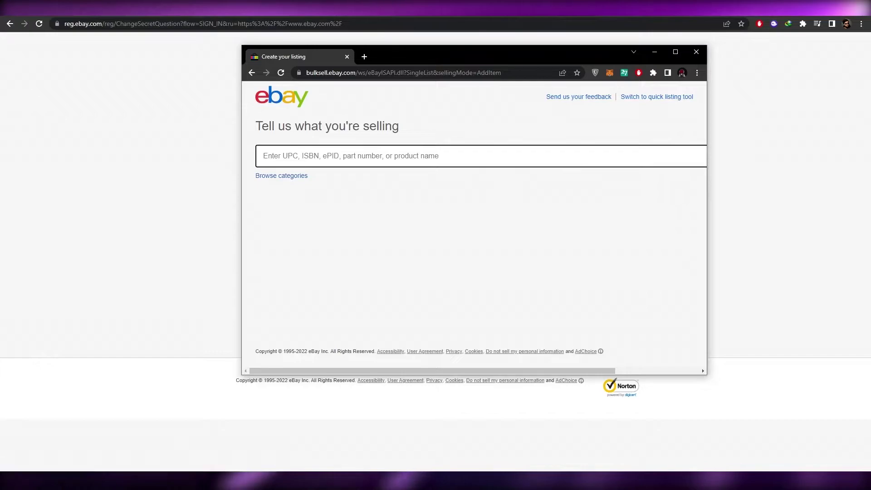
pyautogui.write('womon cotton hollow out sexy tshirt bandage backless long sleeve tops Harajuku slim bodycon streetwe')
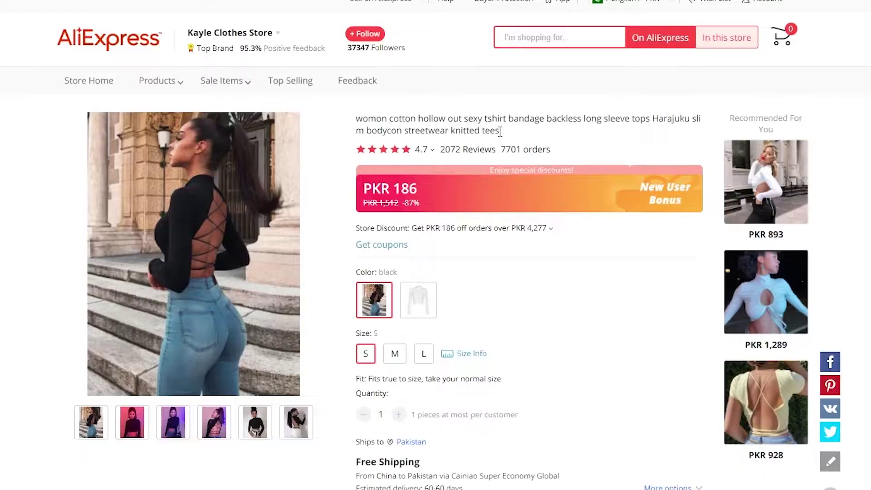
pyautogui.moveTo(383, 125); pyautogui.dragTo(359, 119)
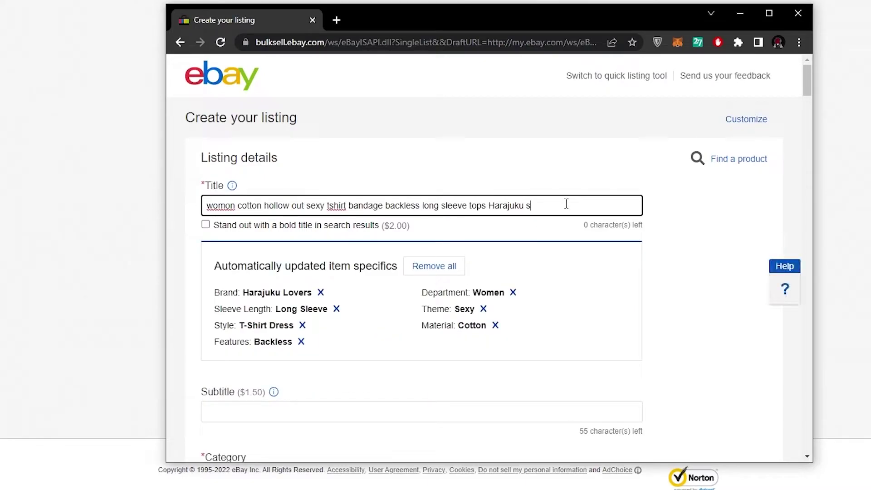
# Shorten the listing title to "womon cotton hollow out sexy tshirt backless long sleeve tops".
pyautogui.hotkey('ctrl', 'a')
pyautogui.press('Right')
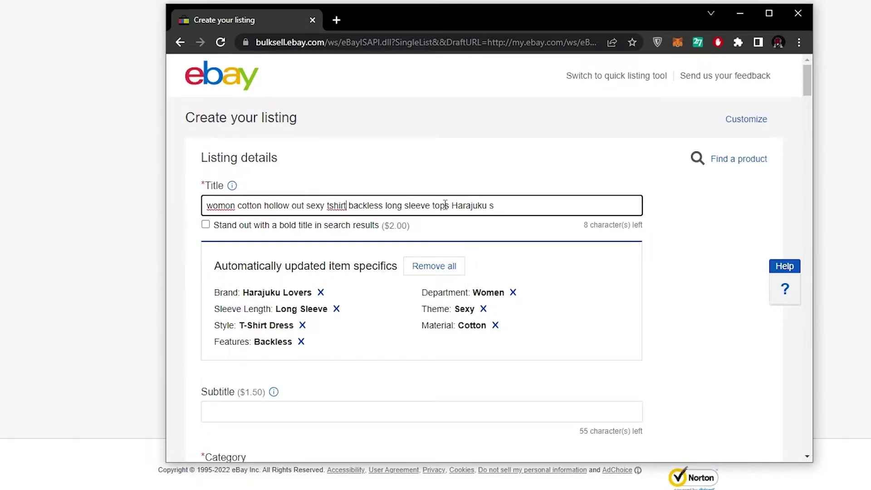
pyautogui.press('BackSpace')
pyautogui.press('BackSpace')
pyautogui.press('BackSpace')
pyautogui.press('BackSpace')
pyautogui.press('BackSpace')
pyautogui.press('BackSpace')
pyautogui.press('BackSpace')
pyautogui.press('BackSpace')
pyautogui.press('BackSpace')
pyautogui.press('BackSpace')
pyautogui.press('BackSpace')
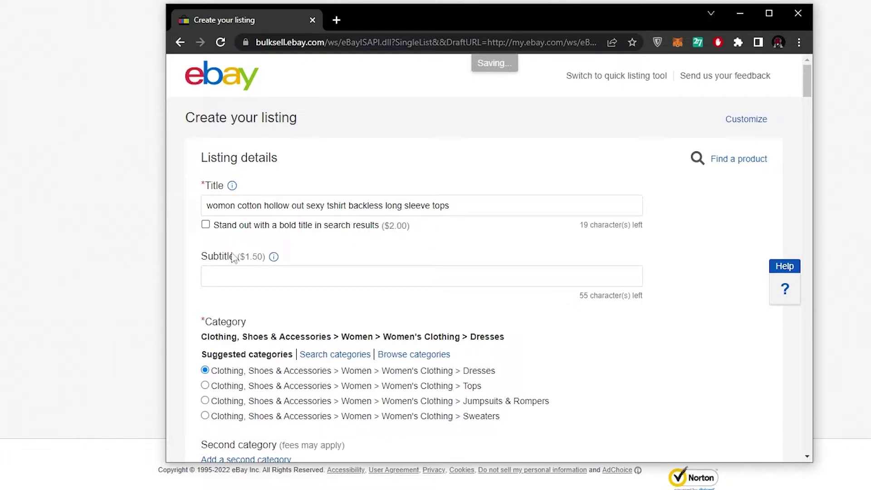
# Set the listing category to Clothing, Shoes & Accessories > Women > Women's Clothing > Tops.
pyautogui.click(237, 271)
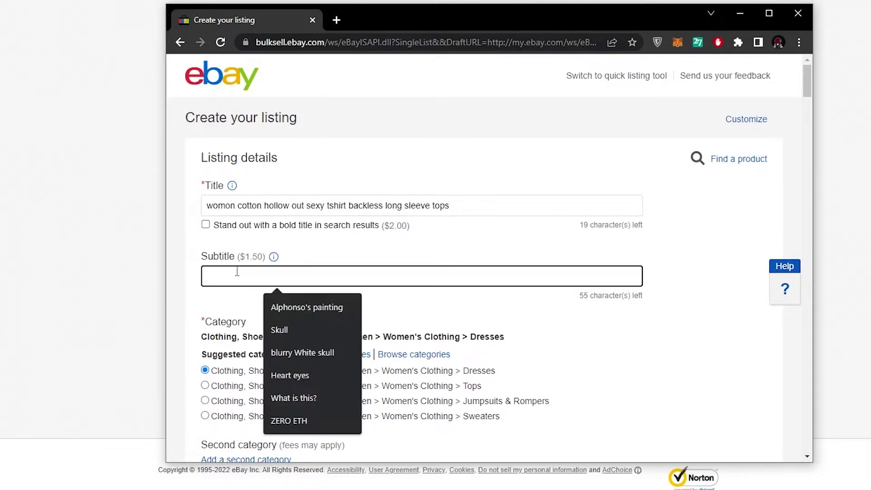
pyautogui.click(199, 281)
pyautogui.scroll(-4, 200, 281)
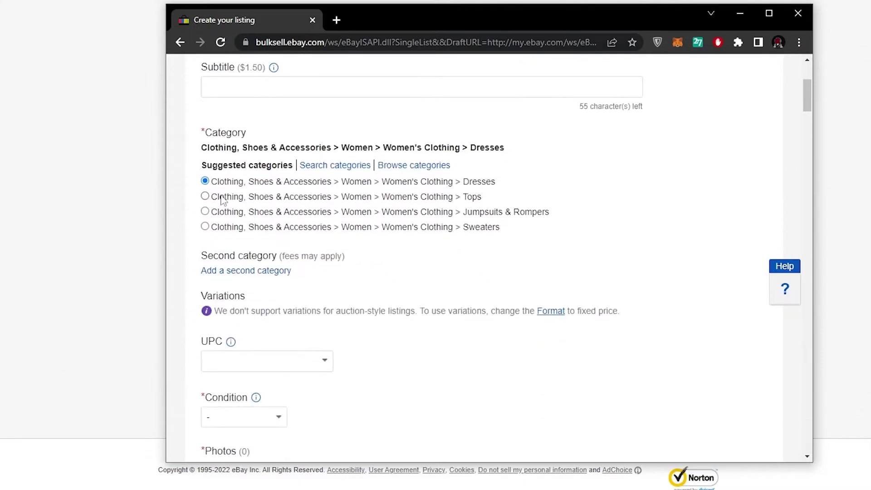
pyautogui.click(205, 197)
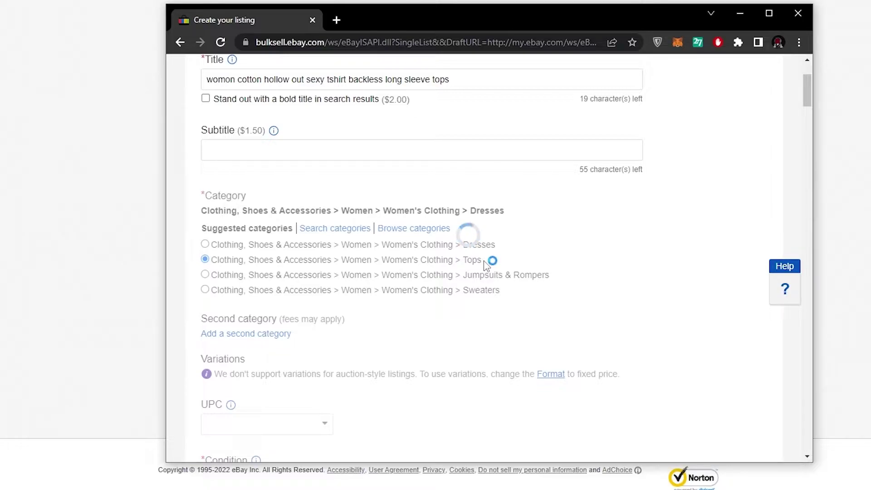
# Add the photos Shirt, Shirt3 and Shirt 2 from the Camera Roll folder to the listing, with Shirt as the main photo.
pyautogui.scroll(-3, 287, 297)
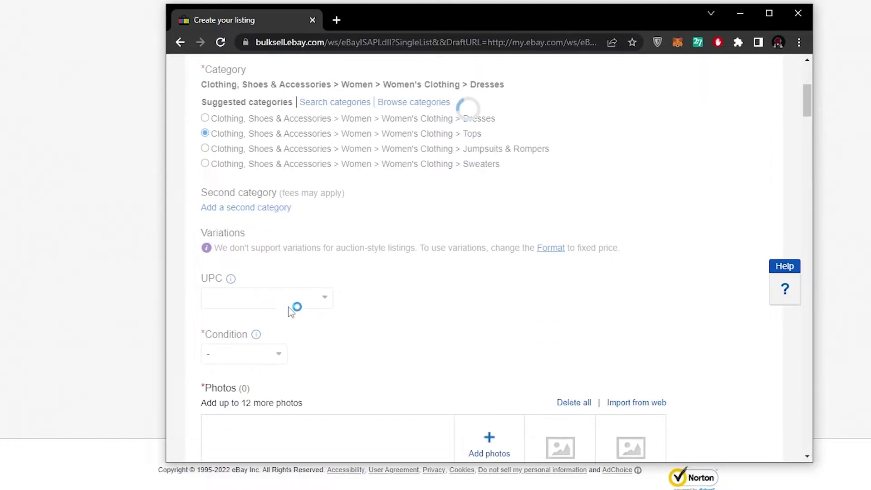
pyautogui.scroll(-3, 288, 363)
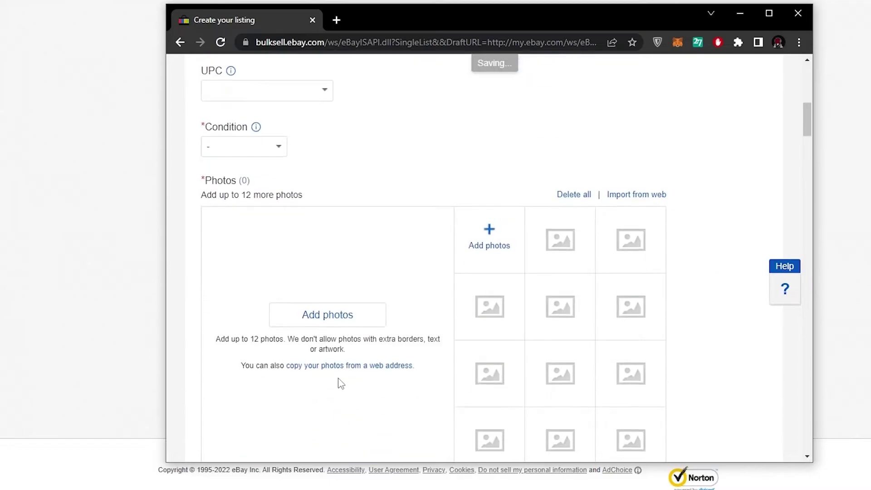
pyautogui.click(341, 317)
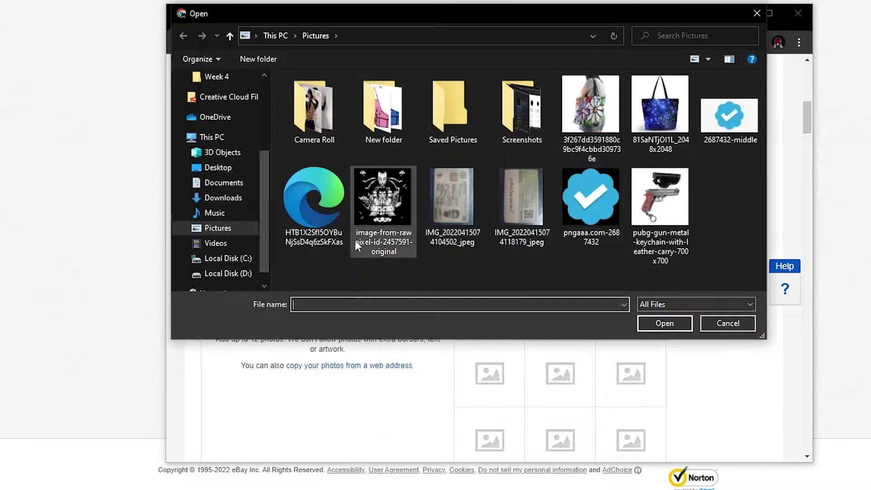
pyautogui.doubleClick(338, 125)
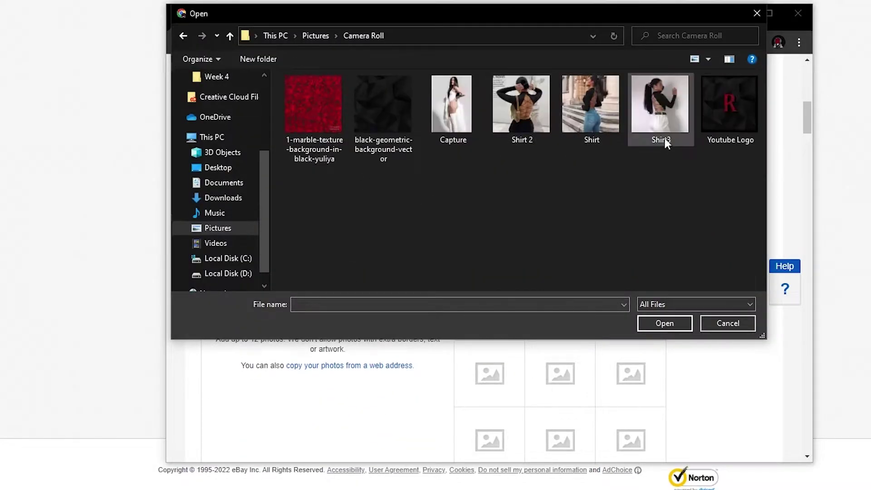
pyautogui.click(652, 317)
pyautogui.click(563, 171)
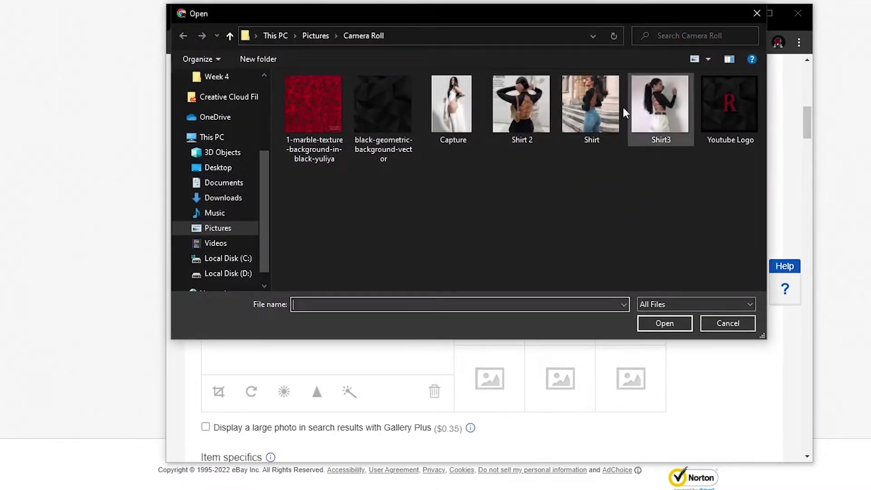
pyautogui.doubleClick(664, 105)
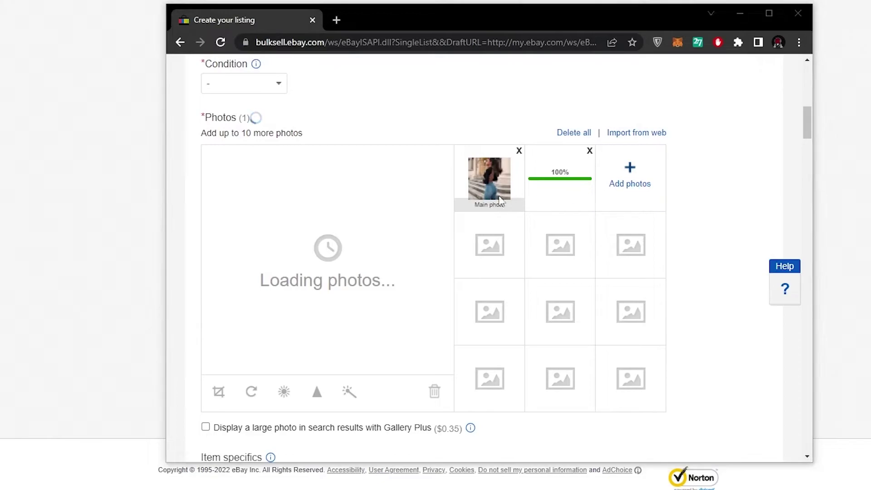
pyautogui.click(648, 181)
pyautogui.doubleClick(498, 124)
# Set the required Size Type of the listing to Regular.
pyautogui.scroll(-5, 477, 292)
pyautogui.scroll(-4, 477, 292)
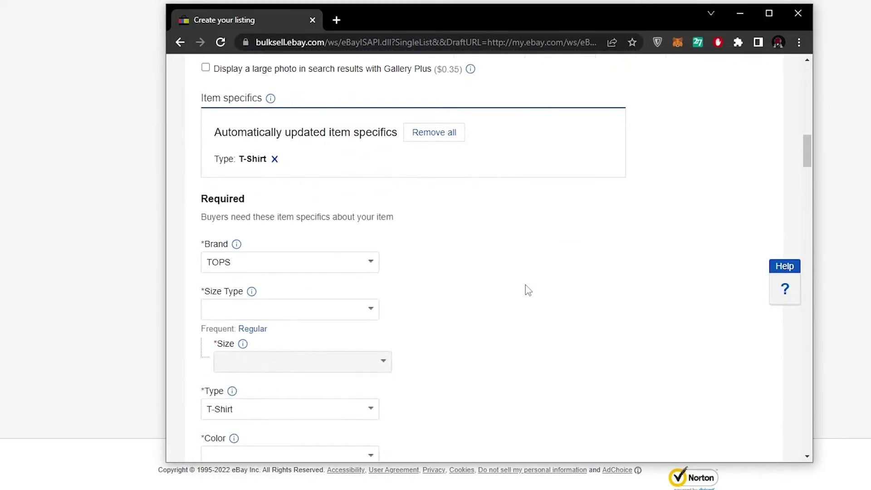
pyautogui.click(368, 296)
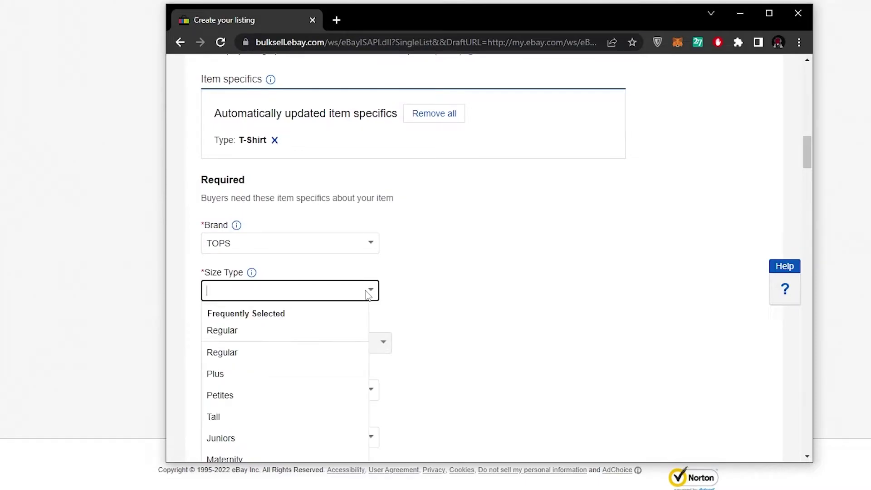
pyautogui.scroll(-1, 344, 345)
pyautogui.scroll(-2, 327, 390)
pyautogui.scroll(2, 345, 318)
pyautogui.click(360, 232)
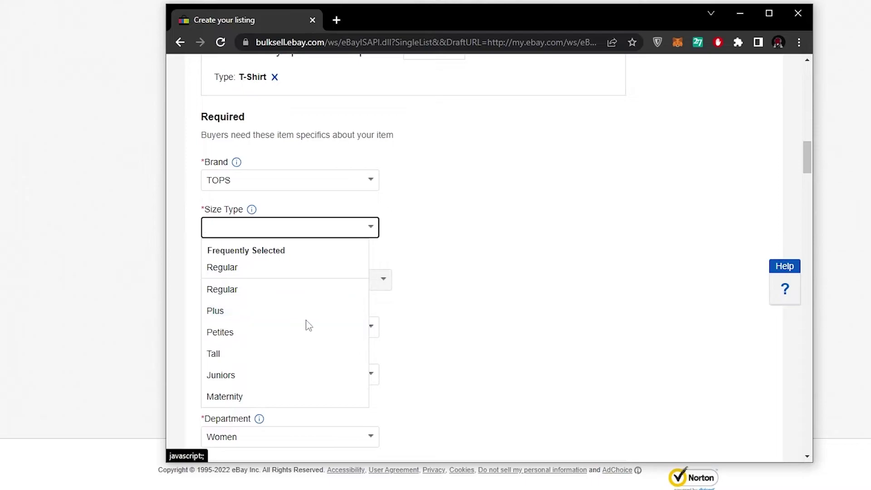
pyautogui.click(307, 291)
pyautogui.click(382, 266)
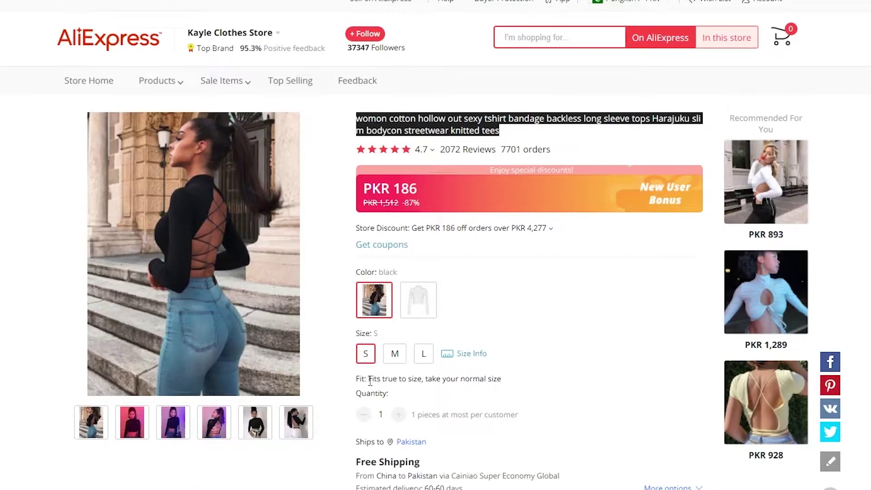
# Examine the top's size chart and measuring guide on AliExpress, including the measurements in inches.
pyautogui.click(483, 357)
pyautogui.scroll(-5, 251, 254)
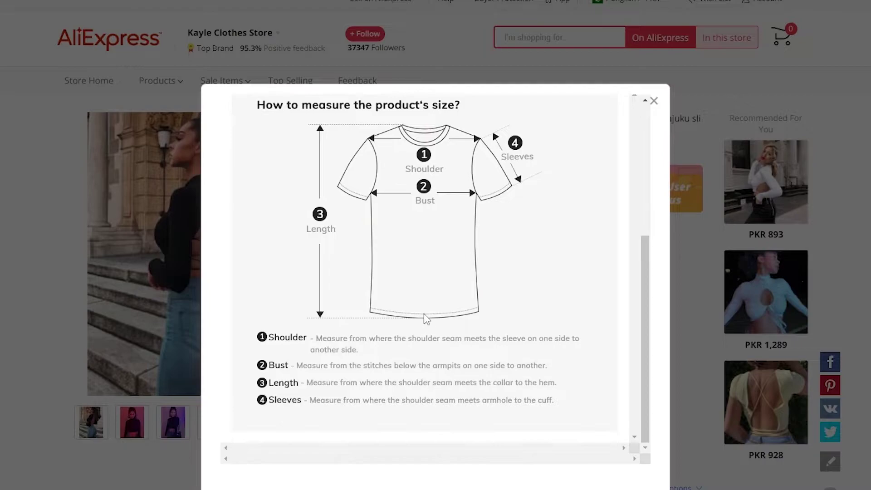
pyautogui.scroll(5, 485, 376)
pyautogui.click(618, 148)
pyautogui.click(619, 147)
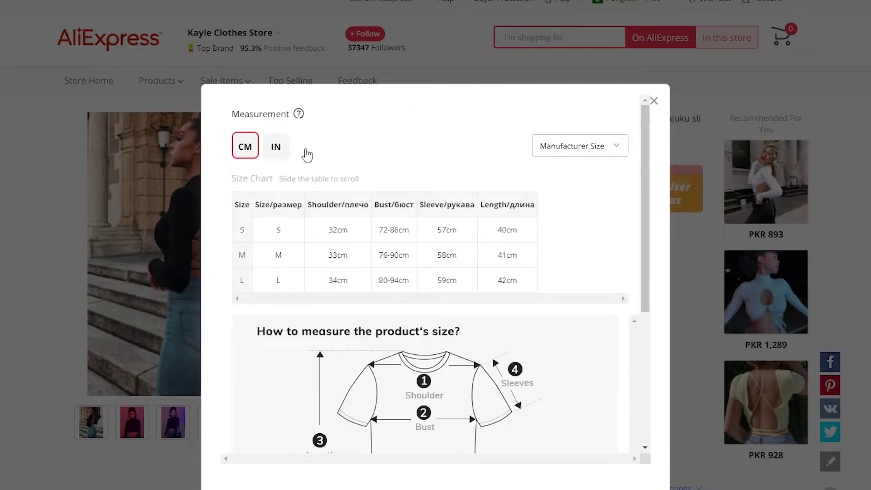
pyautogui.click(278, 148)
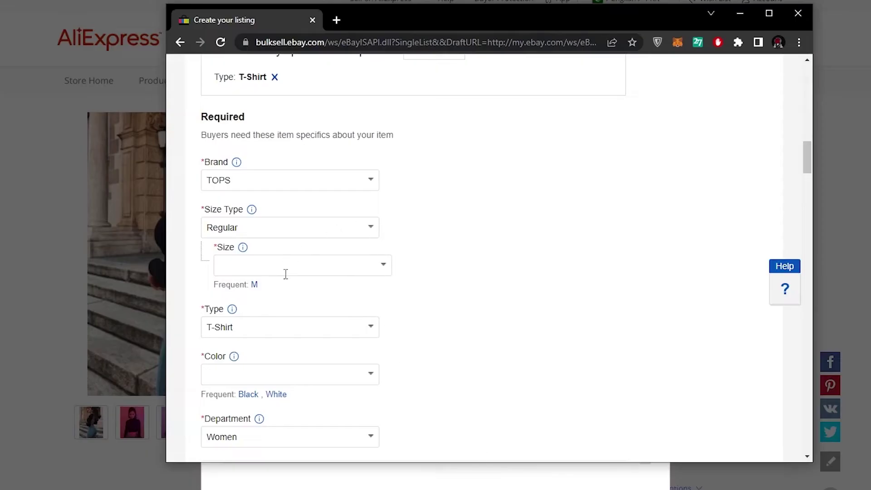
# Set the required Size of the listing to M.
pyautogui.click(296, 269)
pyautogui.click(374, 270)
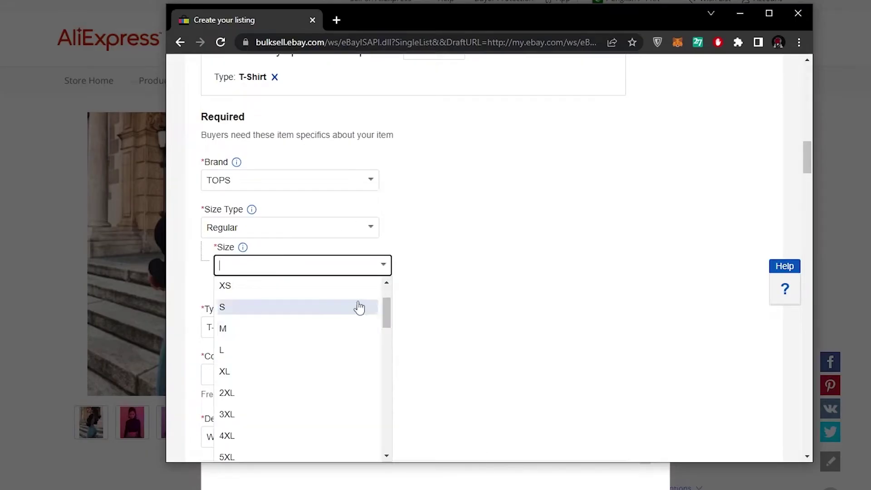
pyautogui.click(326, 327)
# Replace the required Type T-Shirt with the custom value Top.
pyautogui.scroll(-1, 415, 301)
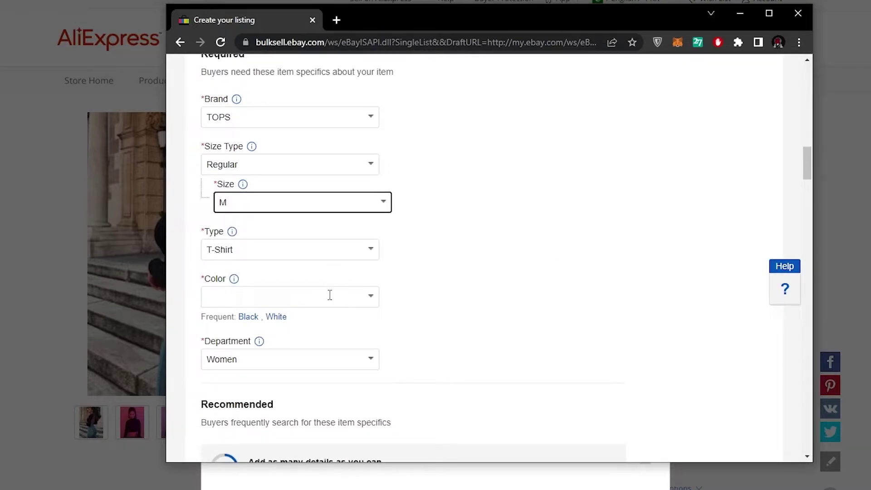
pyautogui.click(371, 250)
pyautogui.scroll(-1, 346, 343)
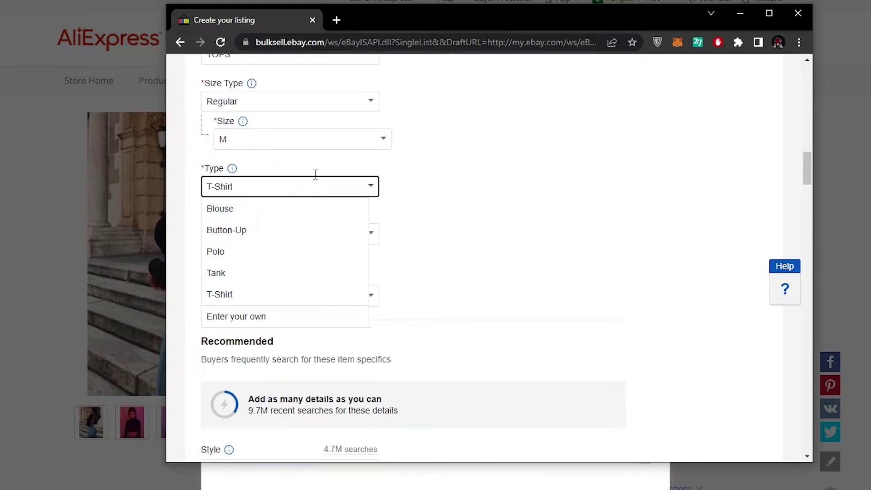
pyautogui.press('BackSpace')
pyautogui.press('BackSpace')
pyautogui.press('BackSpace')
pyautogui.press('BackSpace')
pyautogui.press('BackSpace')
pyautogui.write('op')
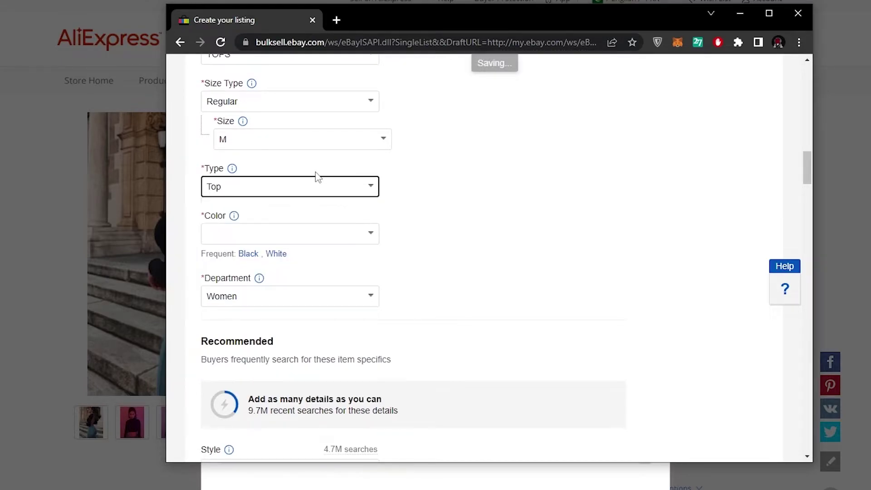
# Set the required Color of the listing to Black.
pyautogui.click(359, 234)
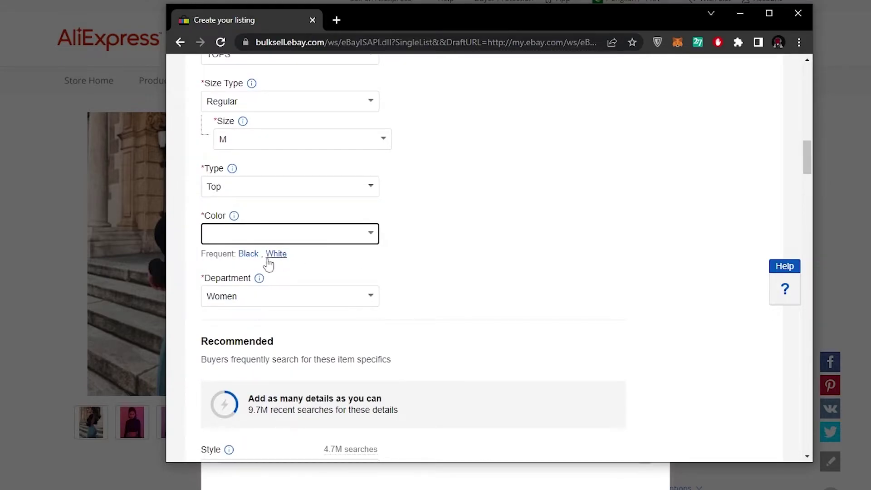
pyautogui.click(248, 261)
pyautogui.doubleClick(449, 257)
pyautogui.click(494, 275)
# Replace the recommended Style of the listing with Tops.
pyautogui.scroll(-3, 387, 330)
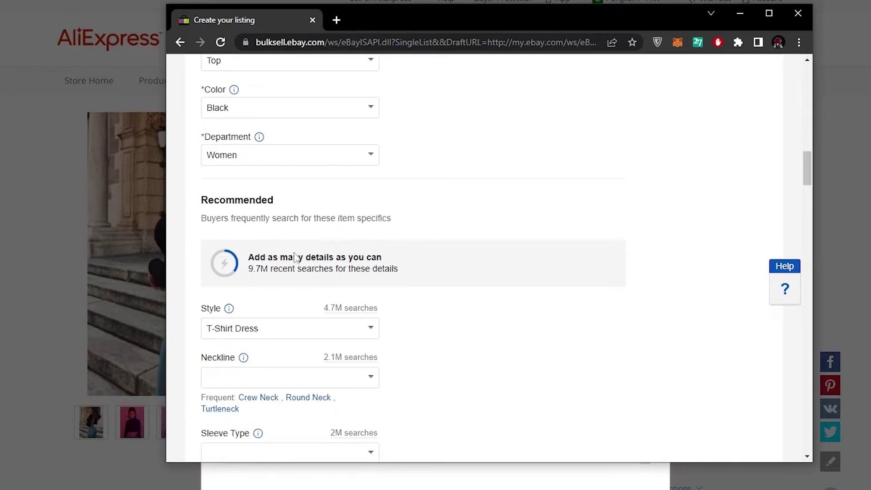
pyautogui.scroll(-3, 241, 189)
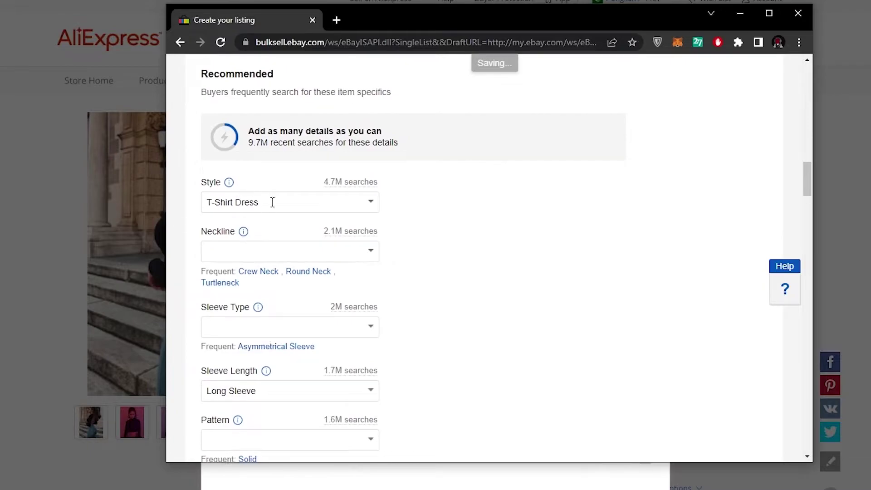
pyautogui.moveTo(273, 202); pyautogui.dragTo(167, 207)
pyautogui.write('Tops')
# Check the front photo of the top on AliExpress and set the listing's Neckline to High Neck.
pyautogui.click(369, 251)
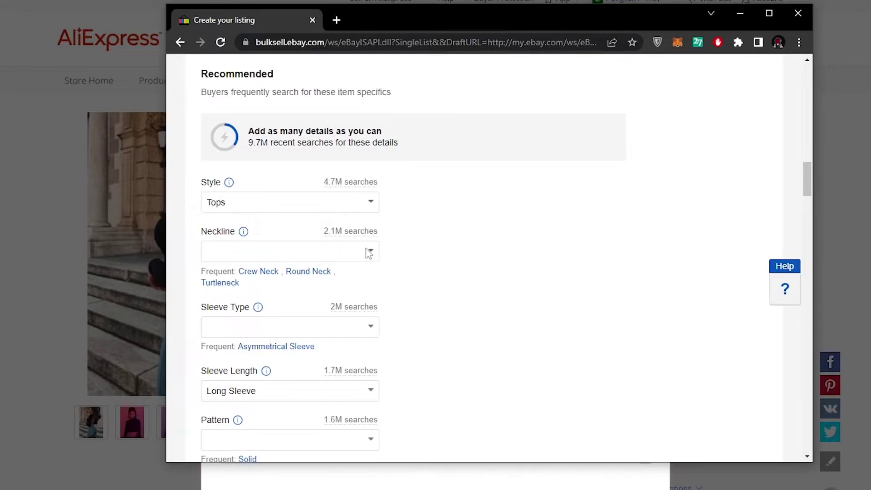
pyautogui.click(428, 245)
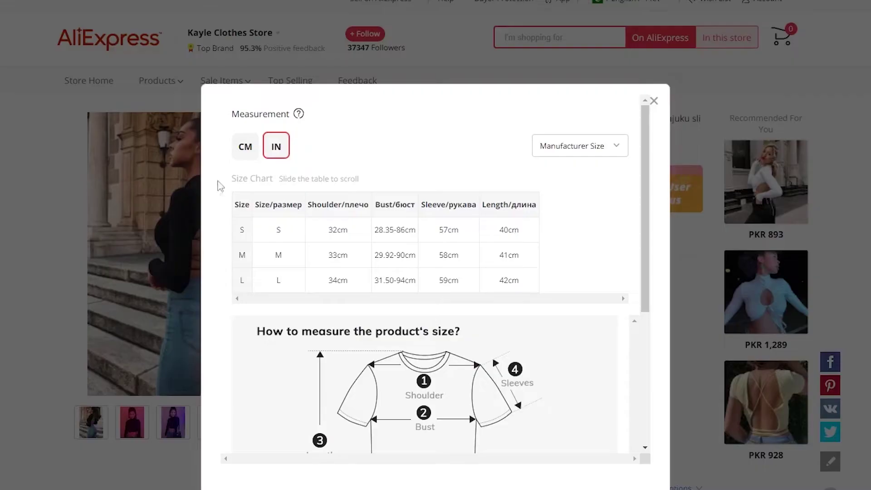
pyautogui.click(655, 101)
pyautogui.click(132, 422)
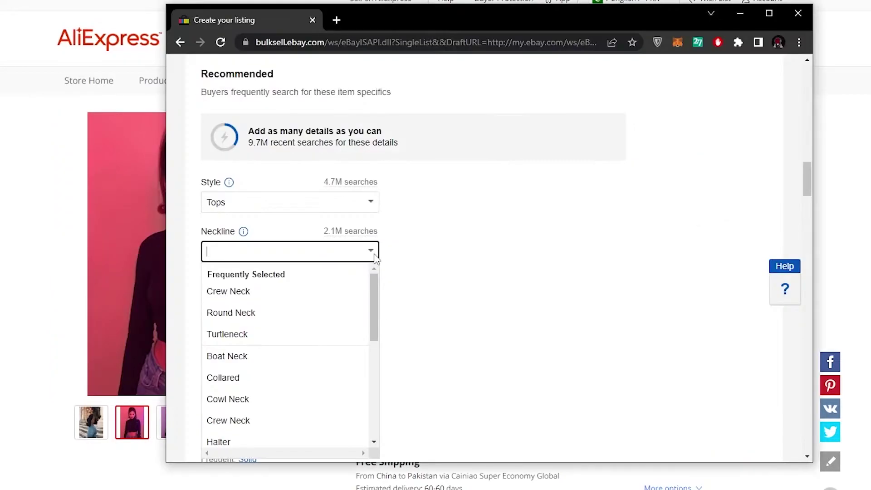
pyautogui.scroll(-3, 286, 362)
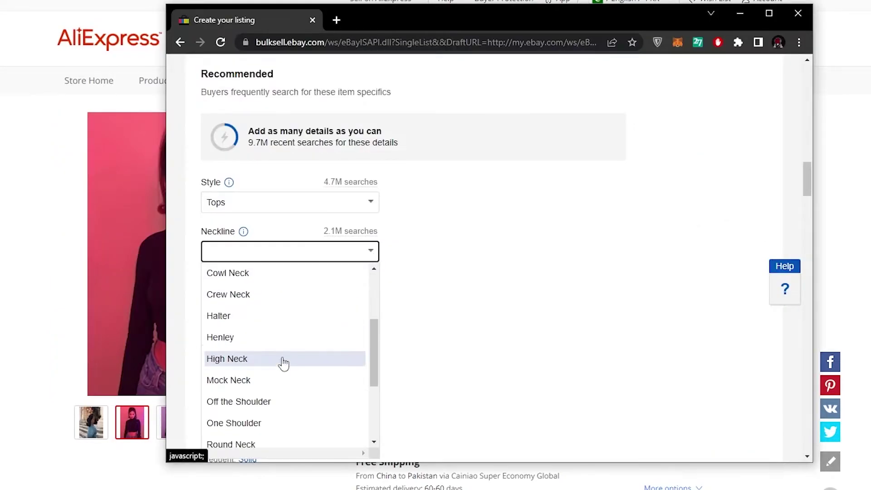
pyautogui.click(285, 362)
# Look through the available sleeve types and set the listing's Sleeve Type to Classic/Fitted Sleeve.
pyautogui.scroll(-1, 375, 269)
pyautogui.click(374, 237)
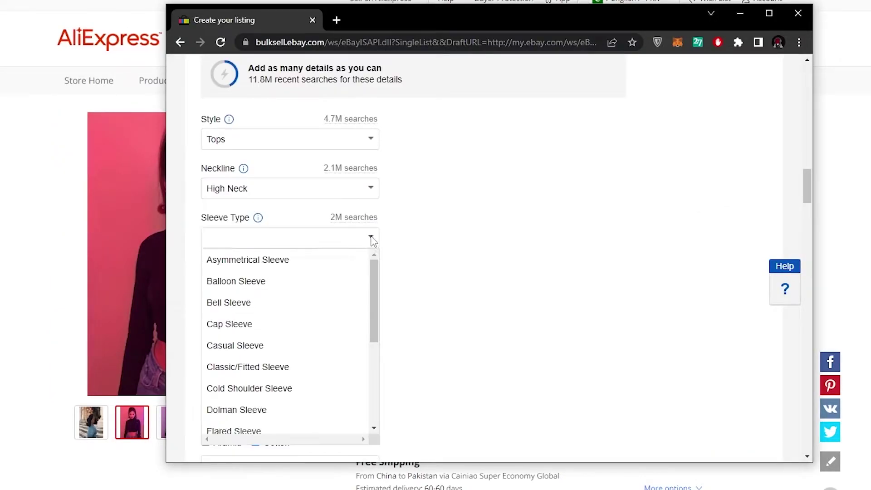
pyautogui.scroll(-5, 296, 328)
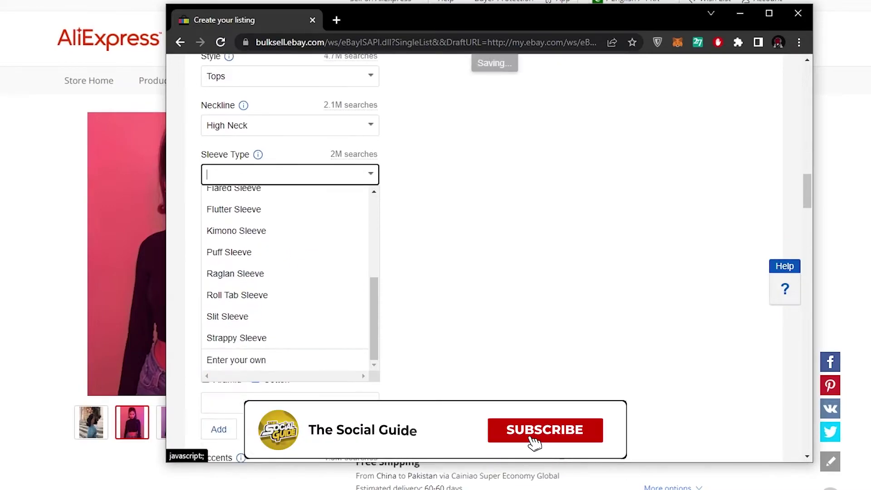
pyautogui.scroll(3, 283, 337)
pyautogui.scroll(-3, 502, 341)
pyautogui.scroll(-5, 306, 305)
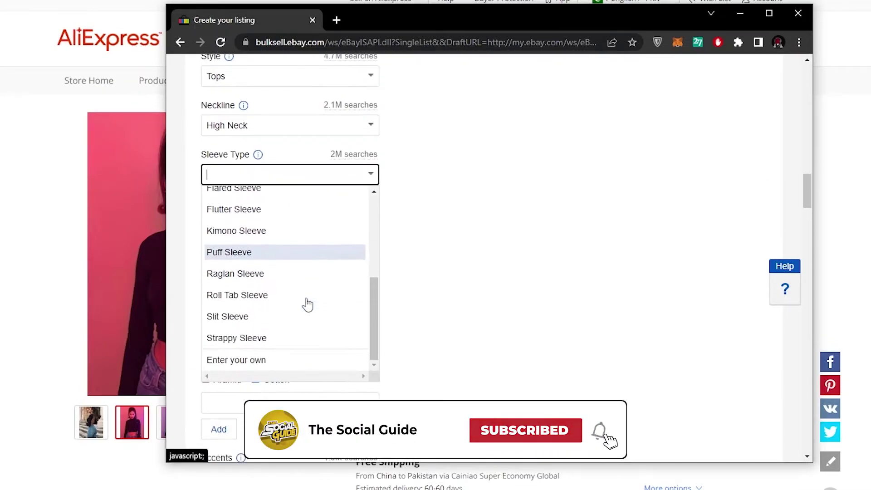
pyautogui.scroll(3, 461, 311)
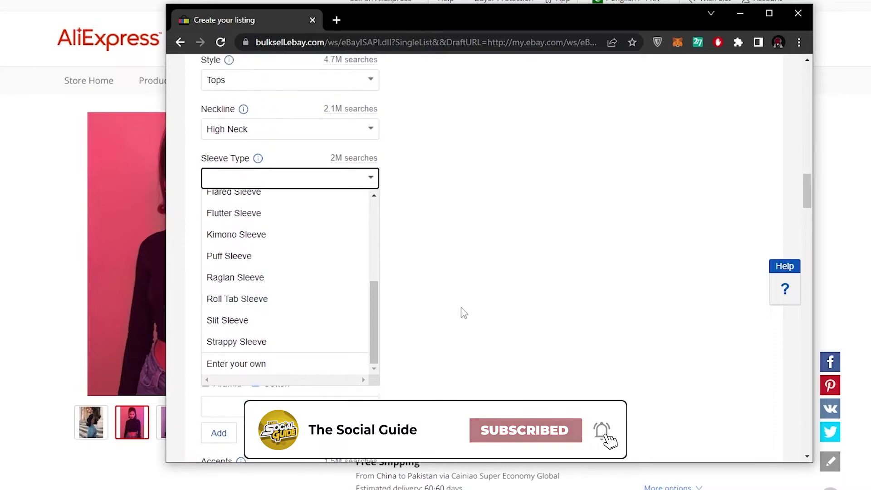
pyautogui.scroll(3, 335, 342)
pyautogui.click(362, 311)
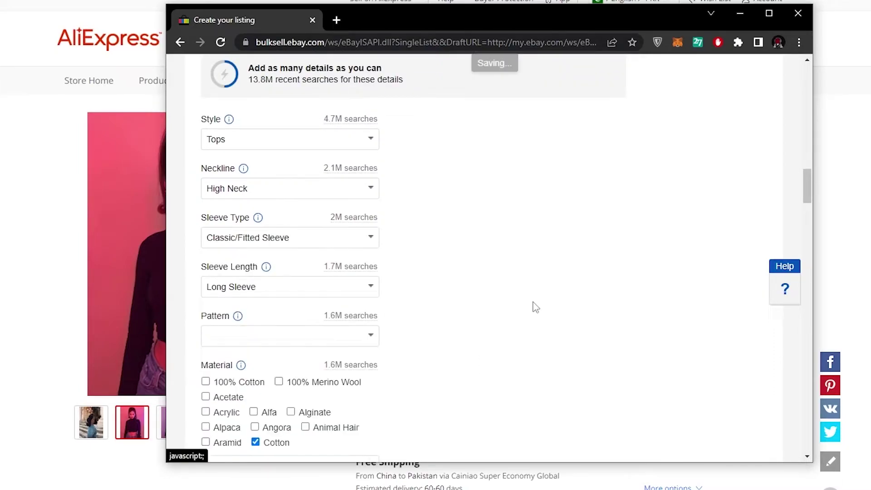
# Add Breathable to the selected Features of the listing.
pyautogui.scroll(-3, 423, 333)
pyautogui.scroll(-10, 417, 333)
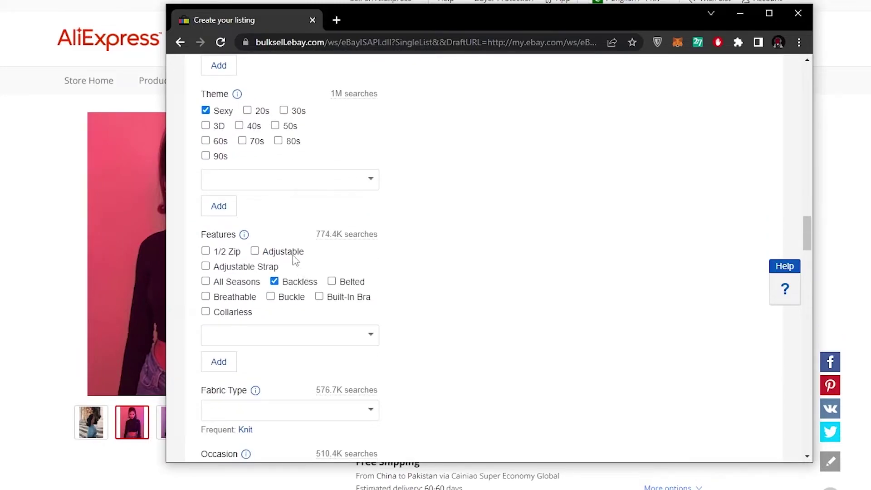
pyautogui.scroll(-3, 237, 190)
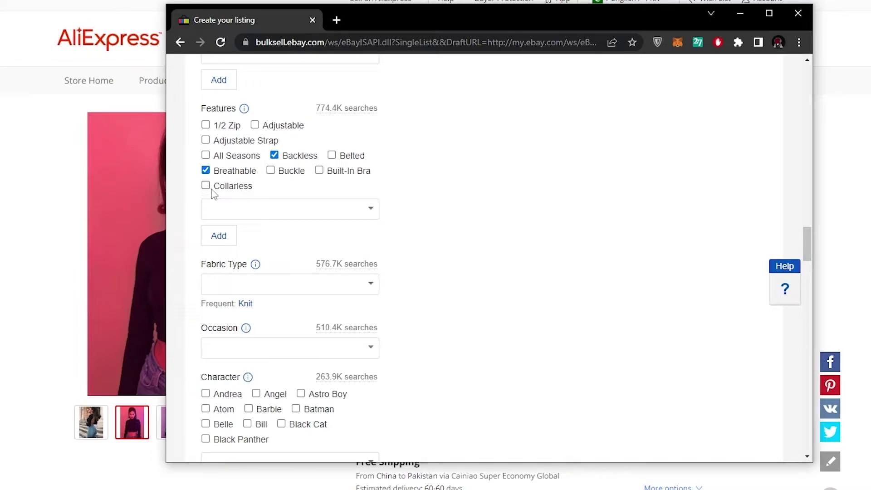
# Review the remaining item specifics up to the item description, and examine the AliExpress description with its size table, notes and model photos.
pyautogui.scroll(-9, 408, 212)
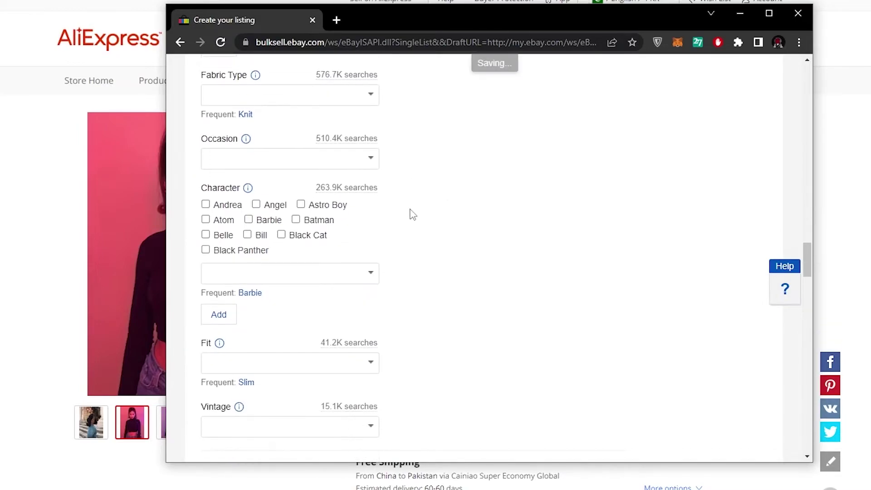
pyautogui.scroll(-9, 379, 261)
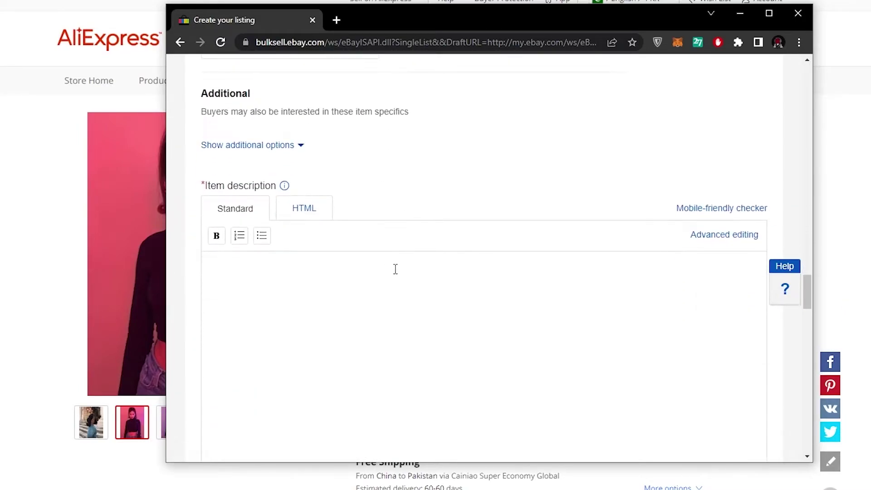
pyautogui.click(9, 194)
pyautogui.scroll(-12, 28, 317)
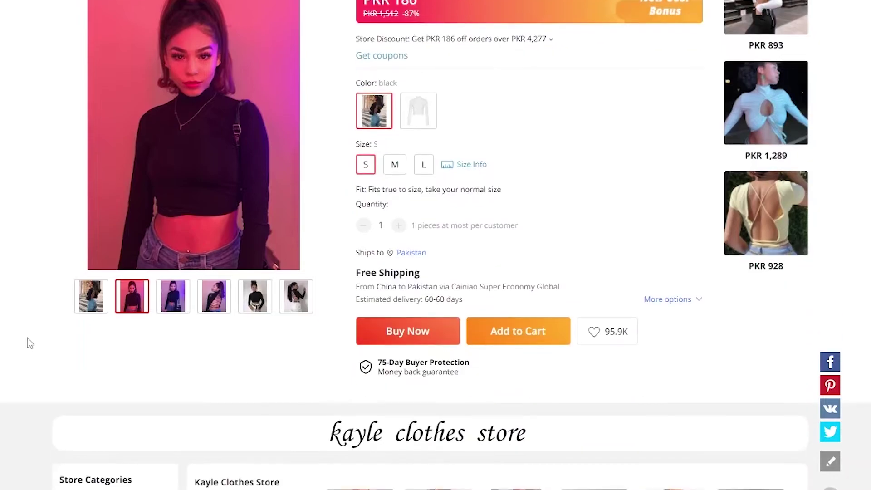
pyautogui.scroll(-10, 34, 335)
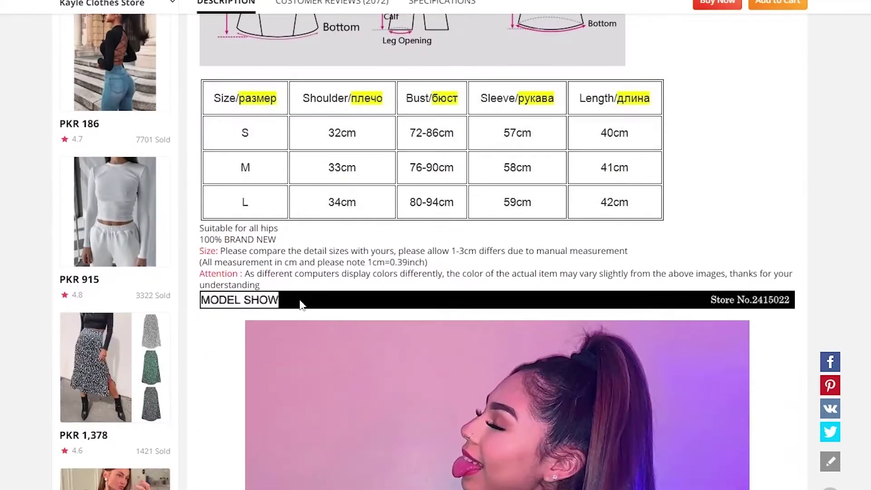
pyautogui.moveTo(201, 228); pyautogui.dragTo(299, 262)
pyautogui.click(500, 282)
pyautogui.scroll(-20, 540, 273)
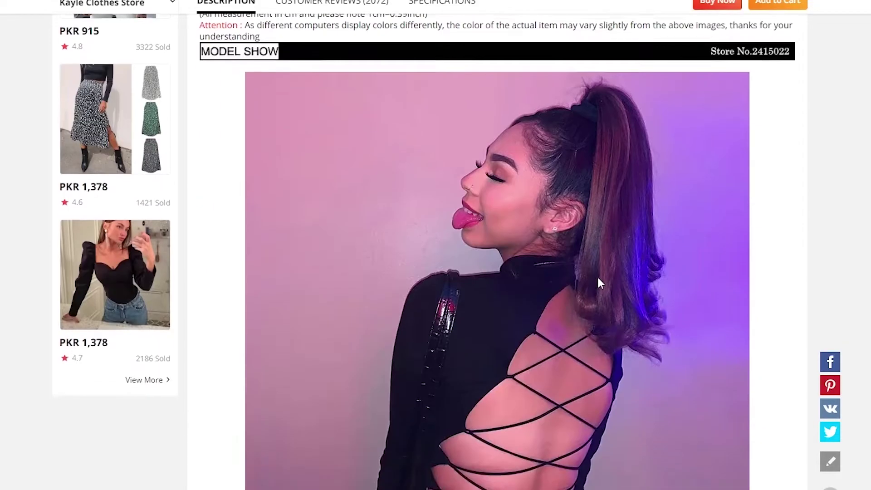
pyautogui.scroll(-20, 574, 413)
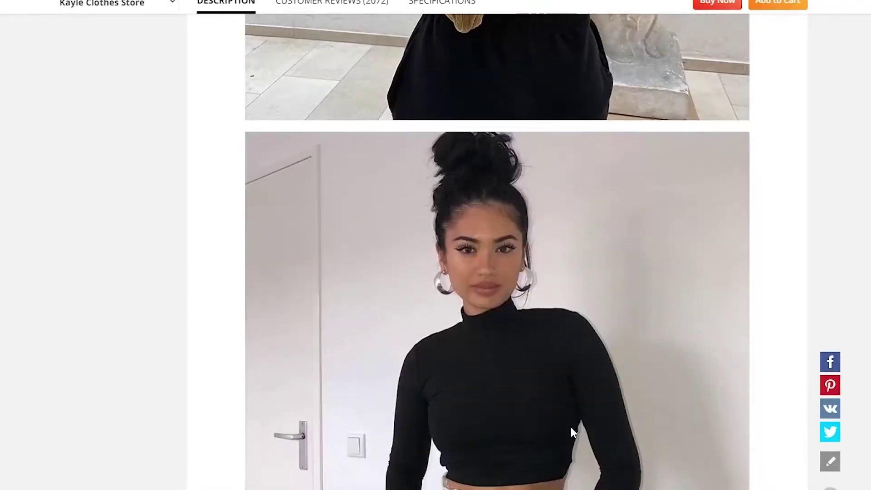
pyautogui.scroll(-8, 556, 436)
pyautogui.scroll(10, 550, 429)
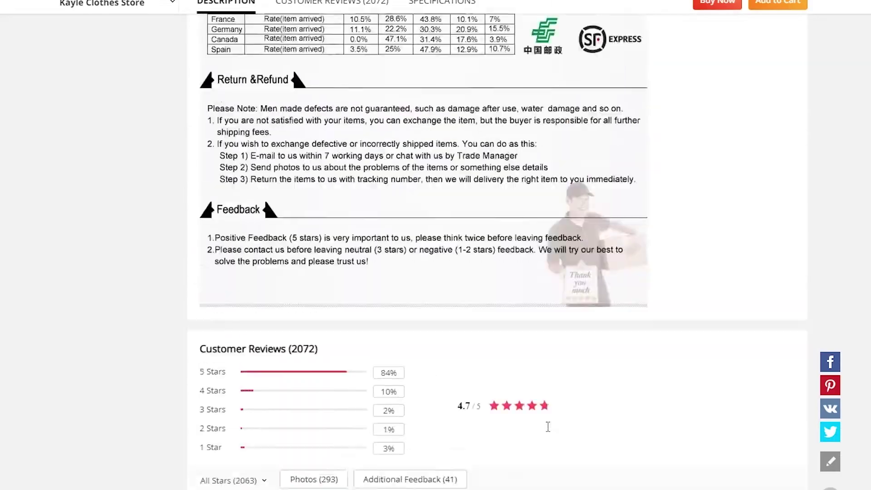
pyautogui.scroll(20, 213, 369)
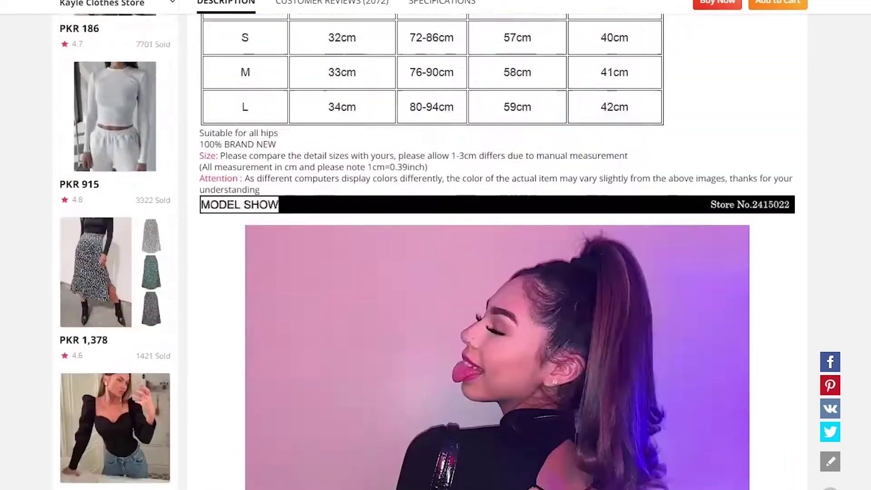
pyautogui.scroll(-15, 214, 368)
pyautogui.scroll(-4, 215, 369)
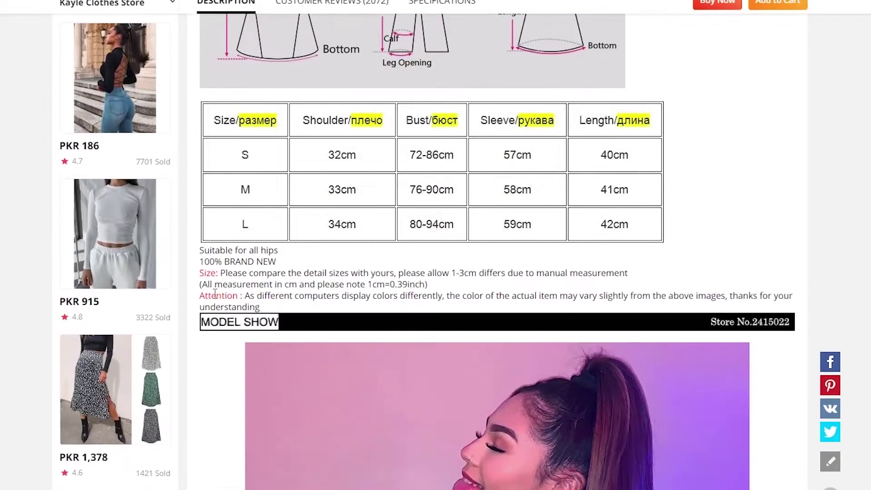
# Copy the description text from "Suitable for all hips" to "understanding" on AliExpress and paste it into the eBay item description.
pyautogui.moveTo(200, 252); pyautogui.dragTo(317, 313)
pyautogui.hotkey('ctrl', 'c')
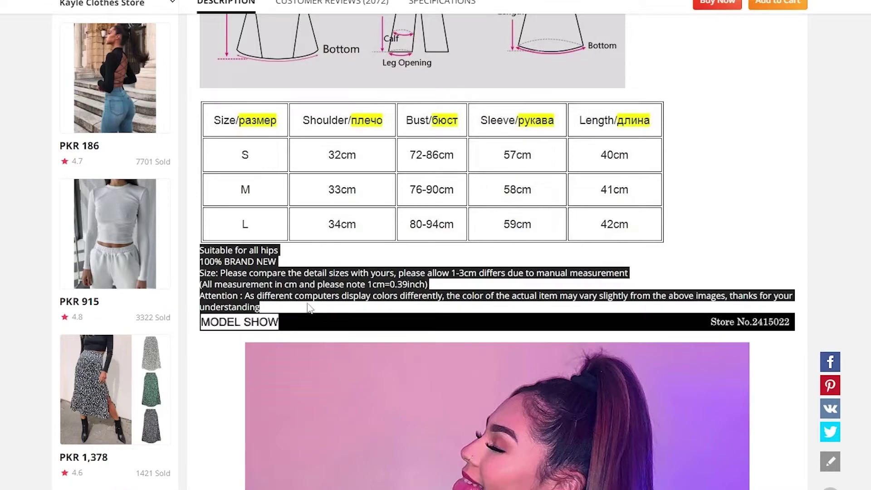
pyautogui.hotkey('alt', 'Tab')
pyautogui.hotkey('ctrl', 'v')
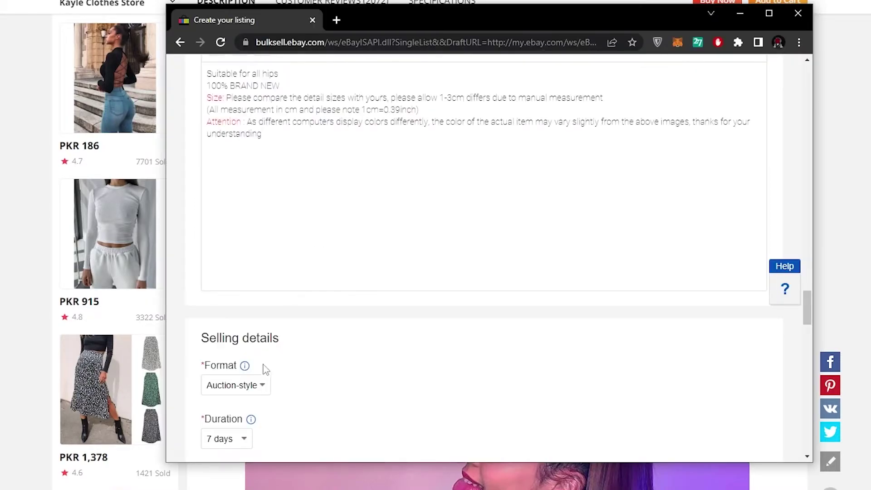
# Look over the listing's selling details, and check the top's price and additional shipping options on AliExpress.
pyautogui.scroll(-8, 265, 368)
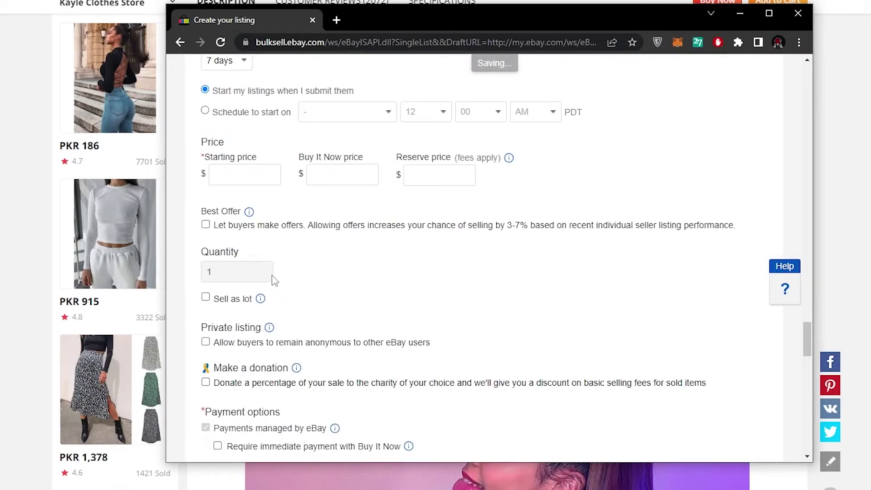
pyautogui.hotkey('alt', 'Tab')
pyautogui.scroll(15, 4, 314)
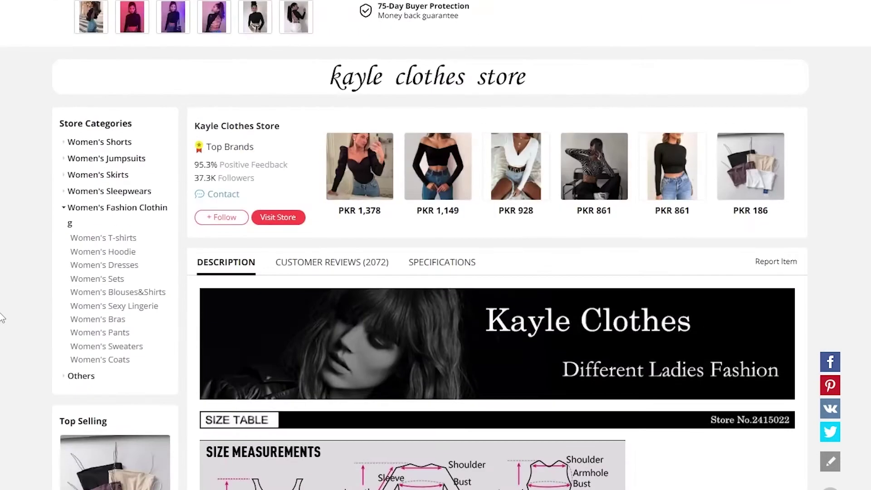
pyautogui.scroll(5, 1, 342)
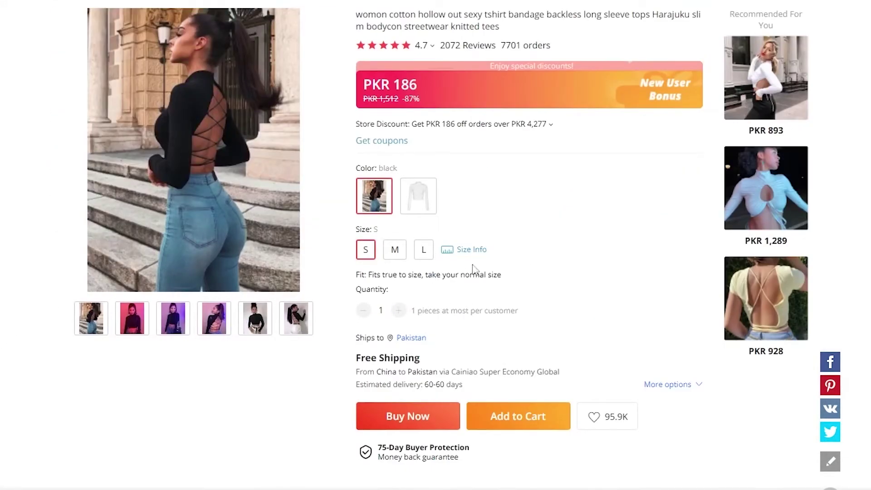
pyautogui.click(675, 386)
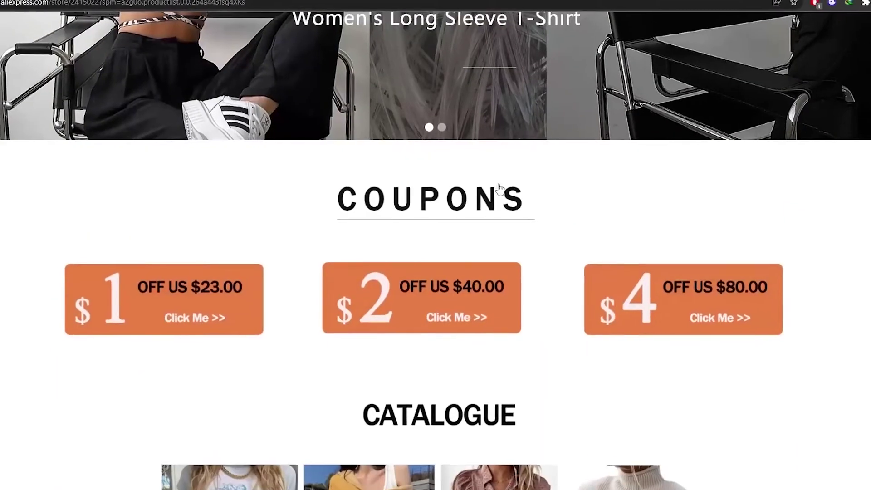
pyautogui.scroll(-4, 498, 195)
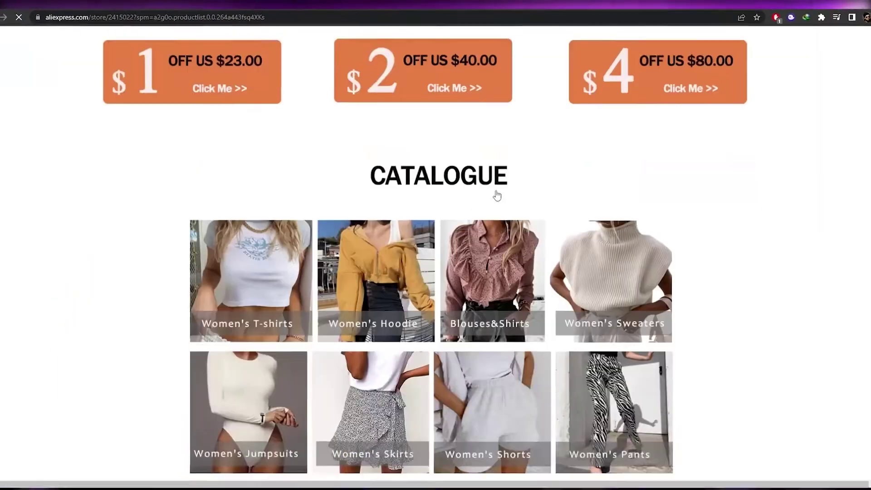
pyautogui.scroll(-15, 498, 195)
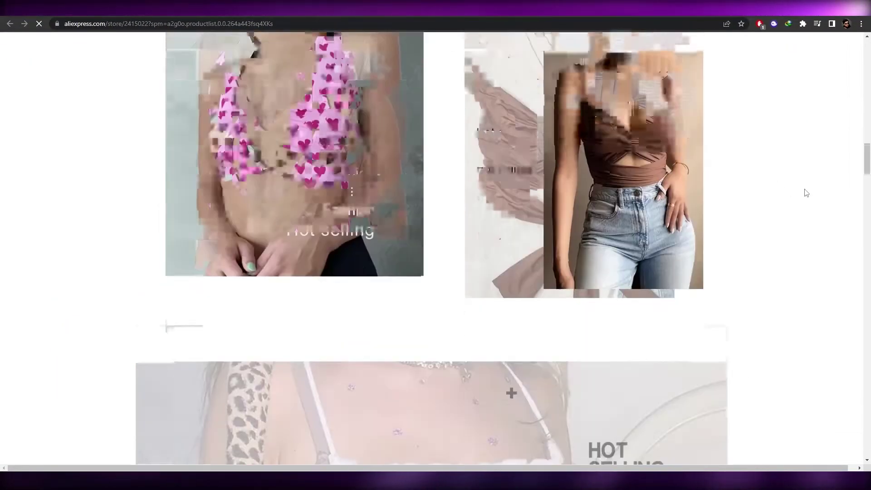
# Look over the eBay listing's pricing and shipping sections, and check the top's price and available shipping methods on AliExpress.
pyautogui.scroll(-5, 806, 193)
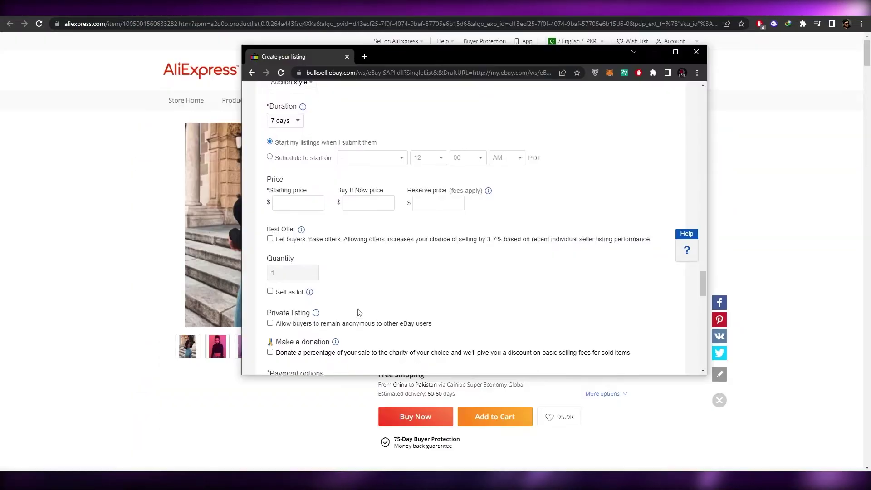
pyautogui.scroll(-10, 365, 290)
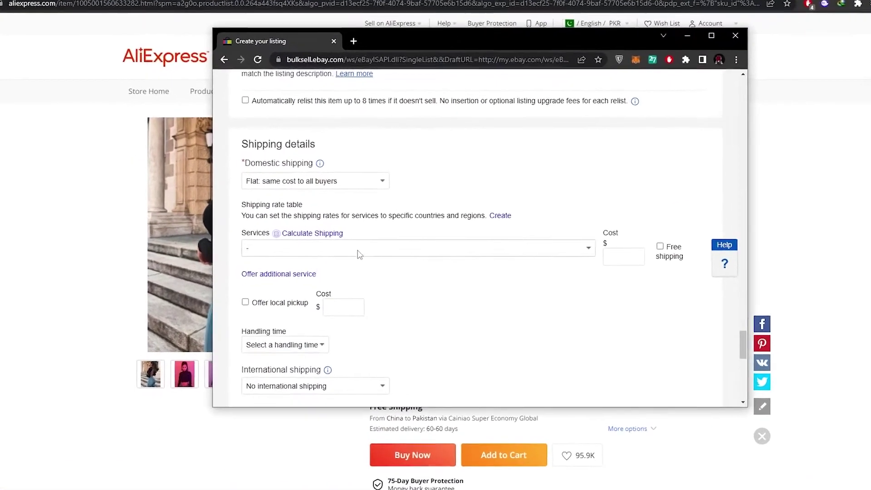
pyautogui.scroll(10, 346, 254)
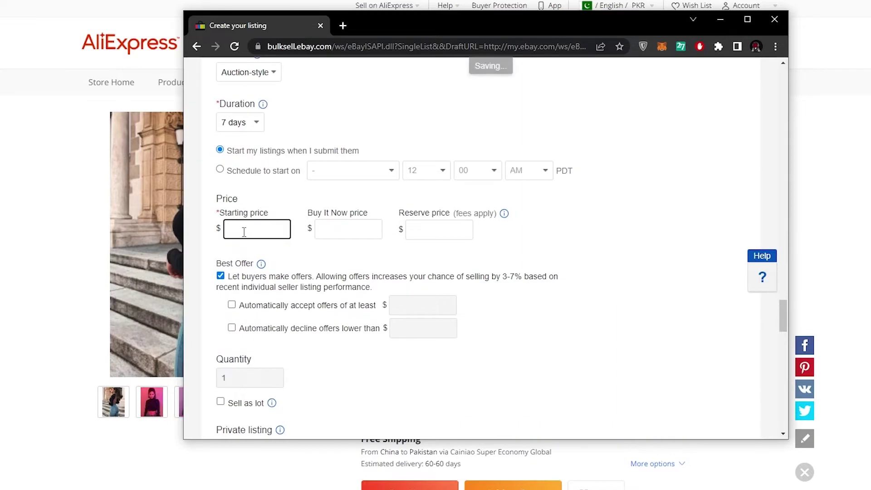
pyautogui.click(48, 220)
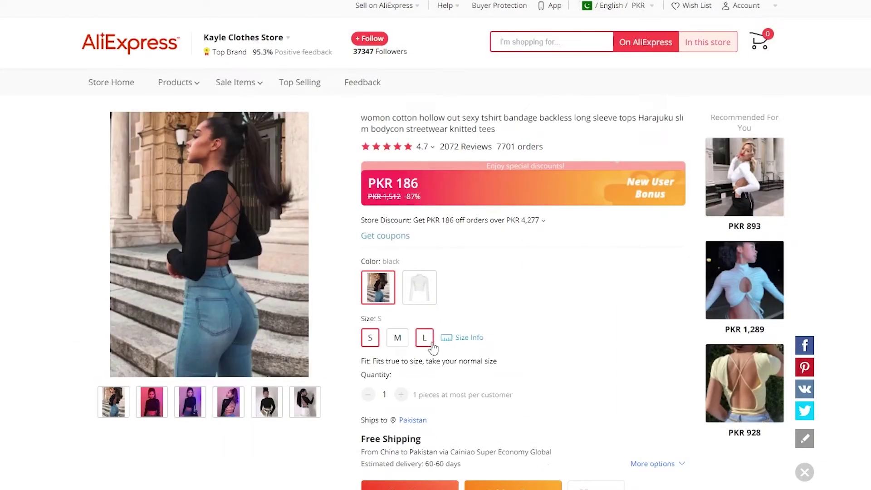
pyautogui.scroll(-2, 409, 254)
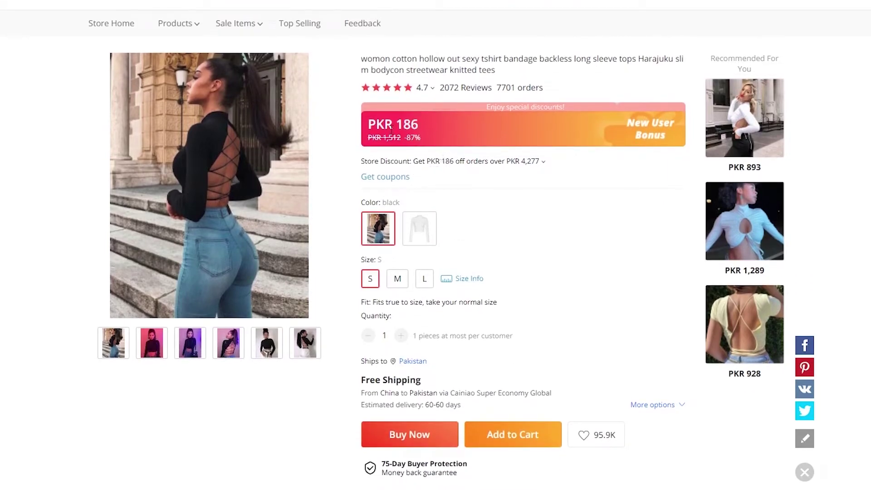
pyautogui.moveTo(414, 125); pyautogui.dragTo(420, 127)
pyautogui.scroll(-2, 500, 369)
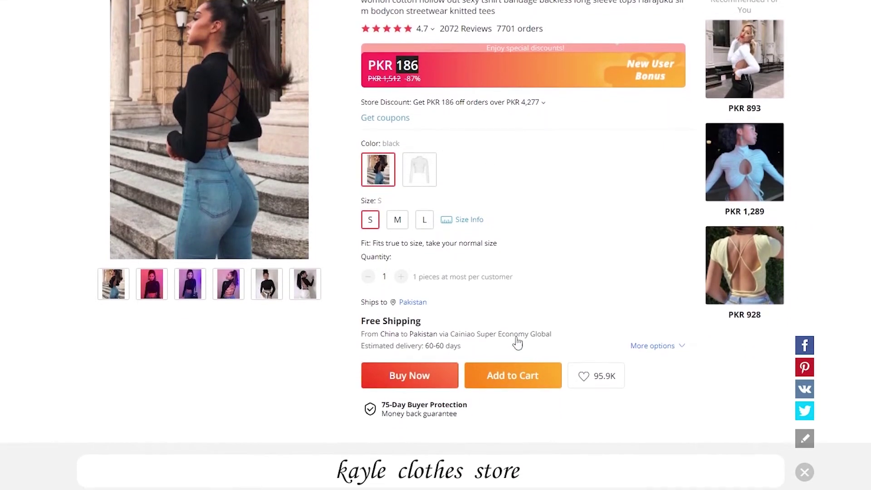
pyautogui.click(653, 345)
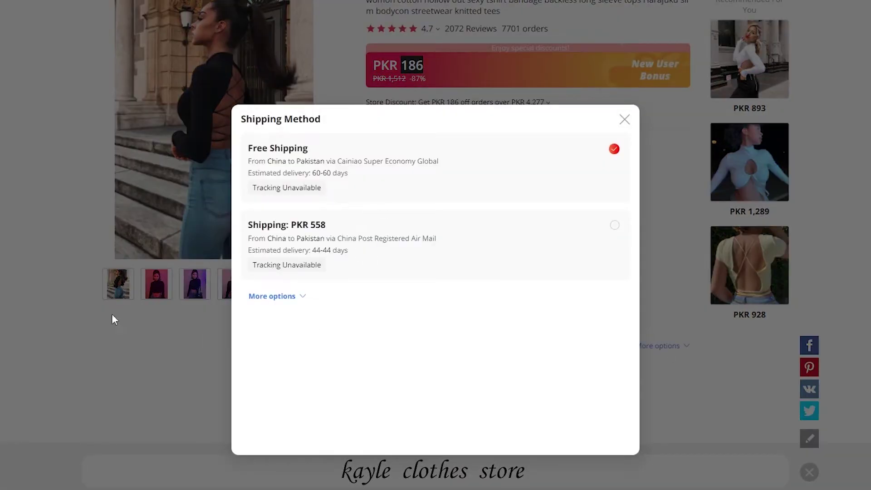
pyautogui.click(35, 322)
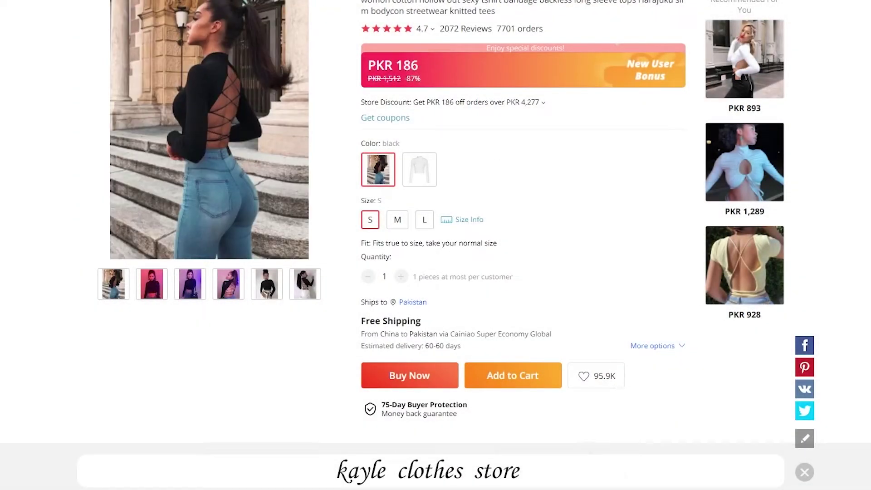
# On the eBay listing, set the starting price to $15, the Buy It Now price to $20 and the reserve price to $15.
pyautogui.hotkey('alt', 'Tab')
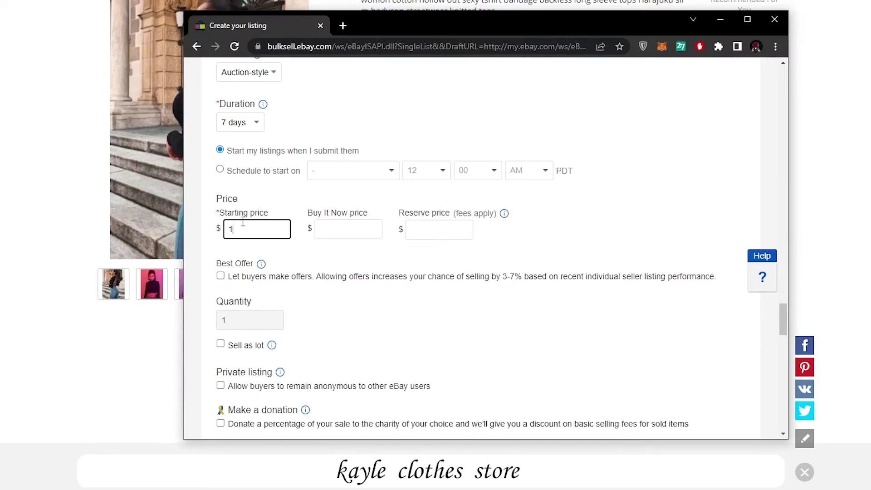
pyautogui.press('Tab')
pyautogui.hotkey('shift', 'Tab')
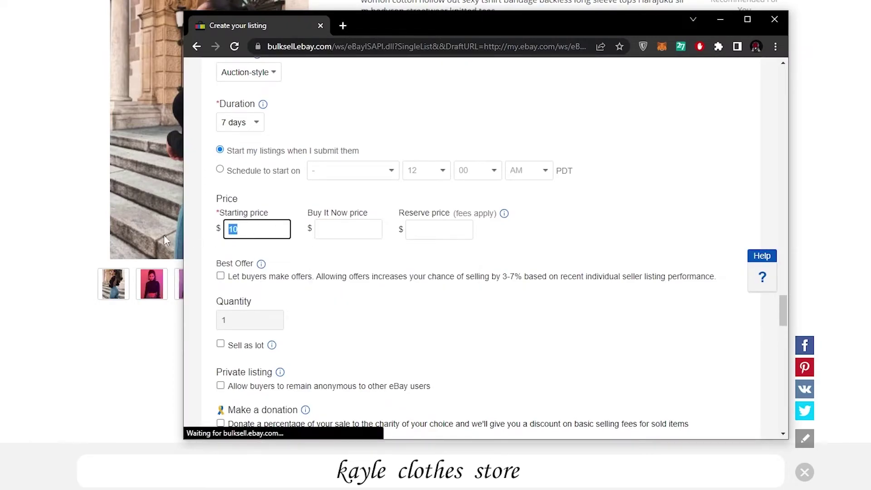
pyautogui.write('15')
pyautogui.click(362, 229)
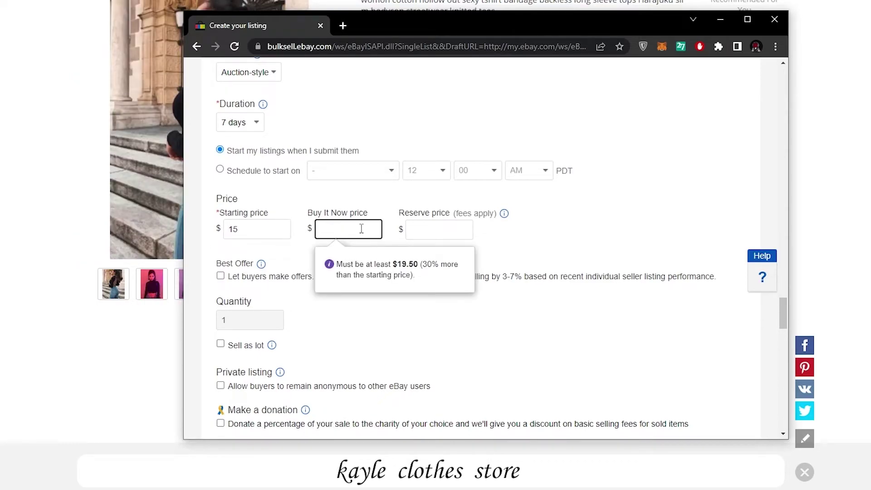
pyautogui.write('20')
pyautogui.click(440, 234)
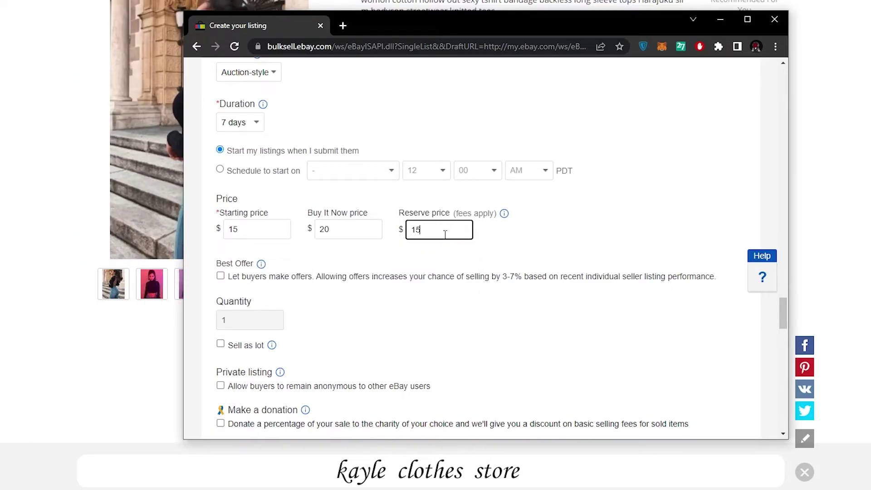
pyautogui.doubleClick(413, 230)
pyautogui.click(486, 242)
pyautogui.scroll(-15, 375, 350)
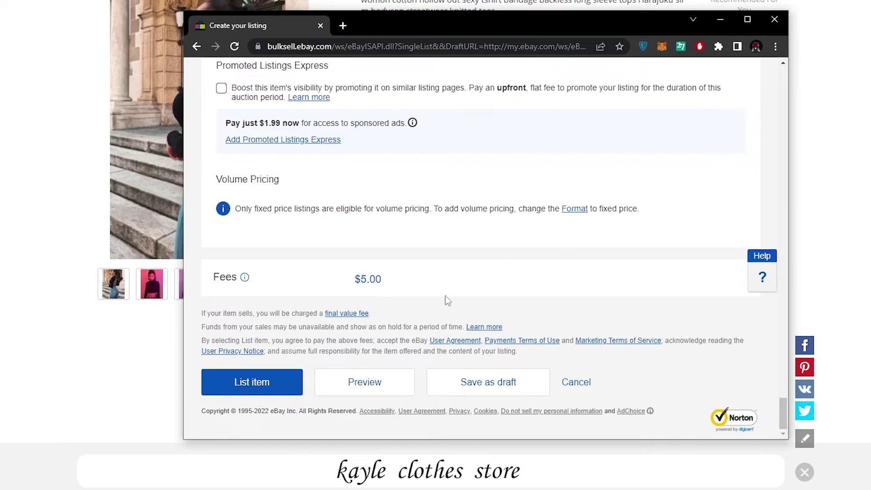
# Submit the listing and set the flagged condition to New with tags.
pyautogui.click(266, 386)
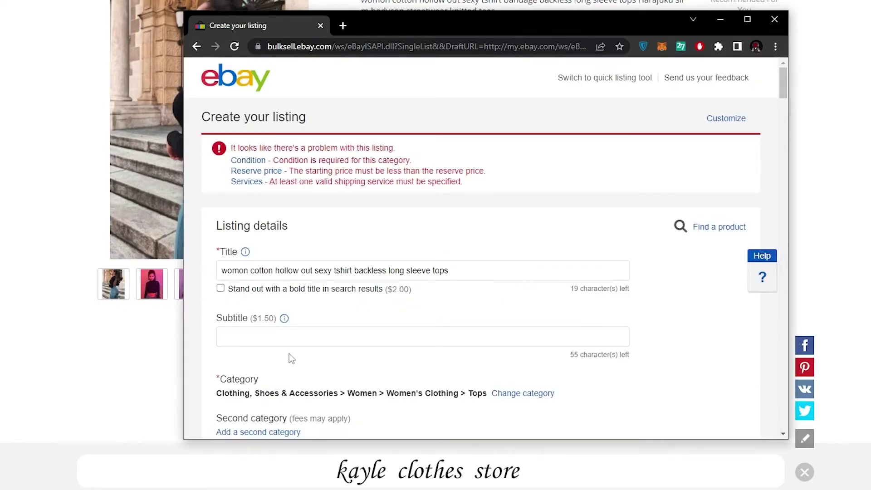
pyautogui.scroll(-5, 293, 295)
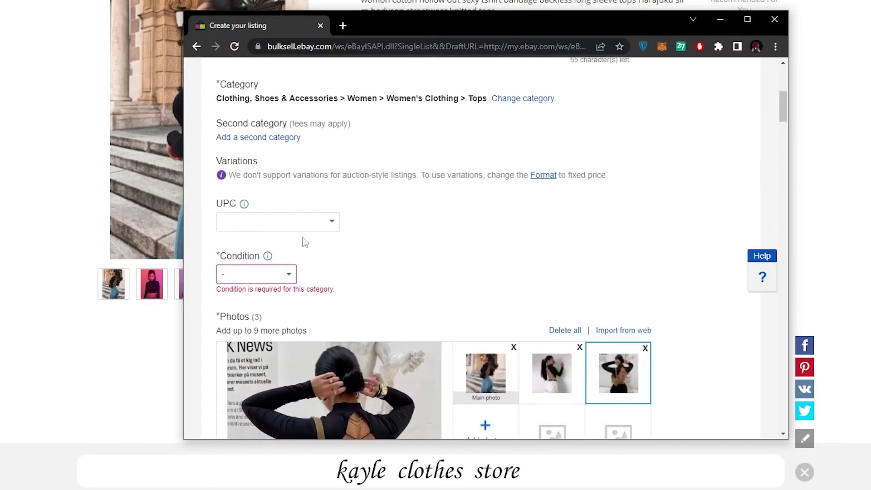
pyautogui.click(291, 275)
pyautogui.click(286, 299)
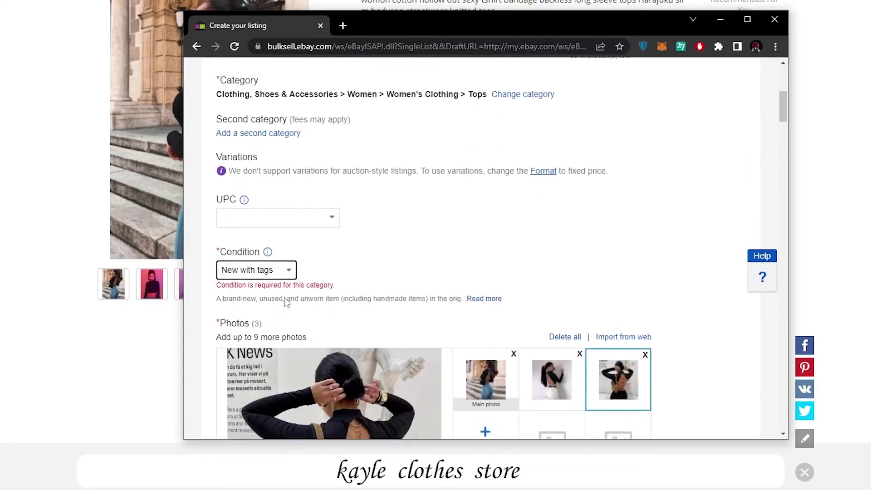
pyautogui.scroll(-5, 287, 301)
pyautogui.scroll(8, 287, 300)
pyautogui.scroll(5, 534, 271)
# Correct the flagged reserve price and submit the listing again.
pyautogui.click(256, 171)
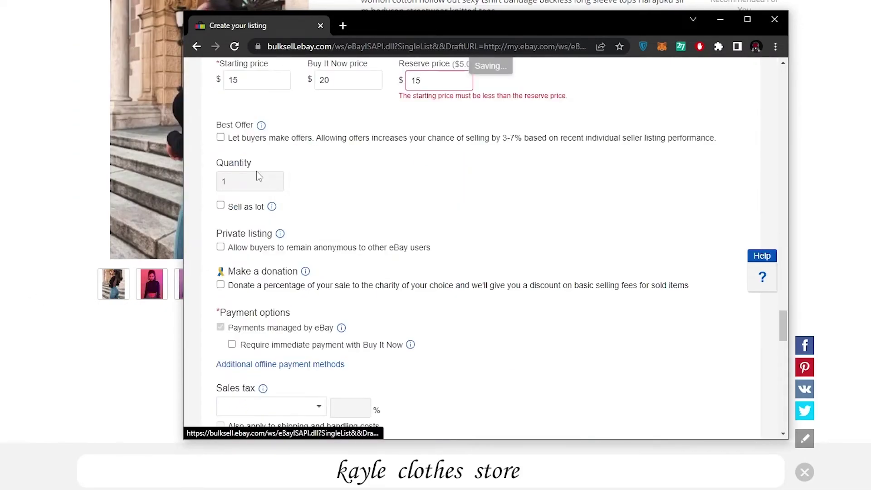
pyautogui.scroll(-10, 304, 300)
pyautogui.click(272, 392)
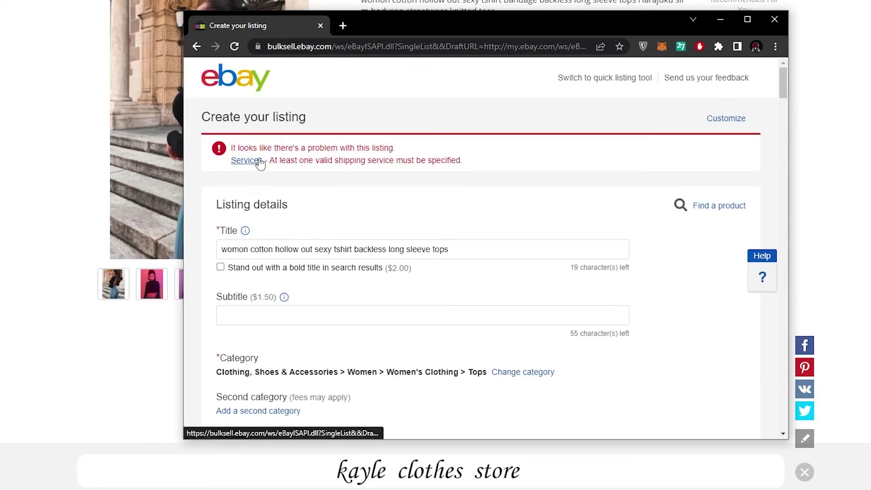
# Choose the eBay Standard Envelope for Trading Cards, Stamps, Postcards & Coins as the domestic shipping service and resubmit the listing.
pyautogui.click(259, 162)
pyautogui.scroll(1, 322, 163)
pyautogui.scroll(3, 323, 167)
pyautogui.click(305, 217)
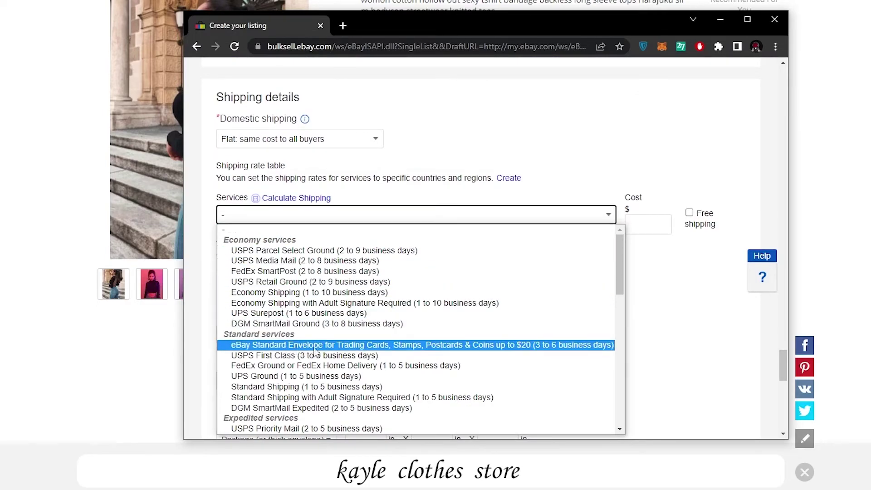
pyautogui.click(389, 345)
pyautogui.scroll(-4, 391, 347)
pyautogui.scroll(4, 392, 339)
pyautogui.scroll(-12, 325, 317)
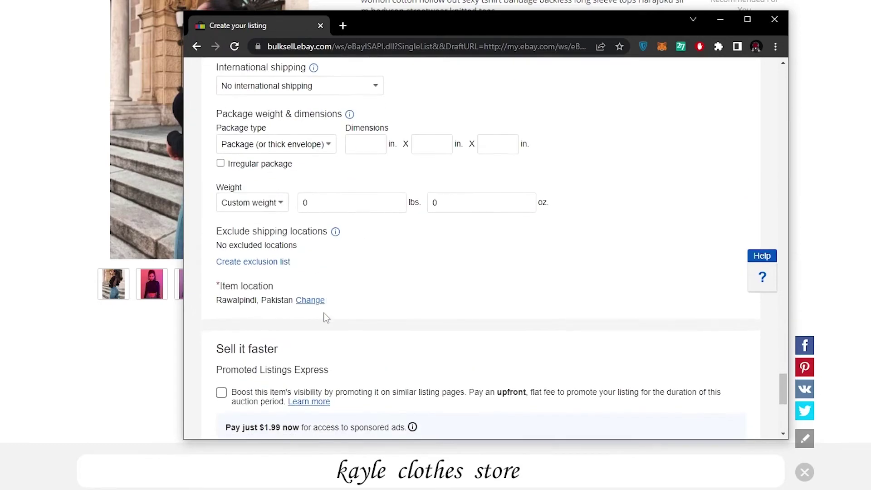
pyautogui.click(235, 388)
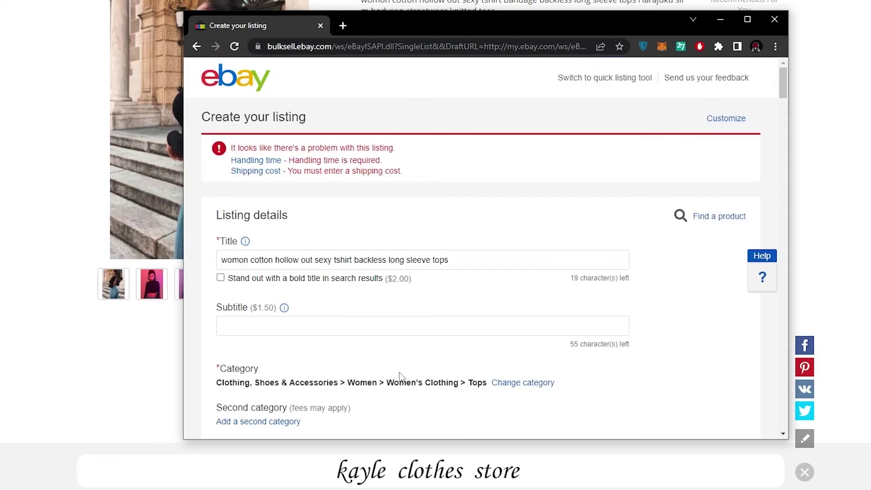
# Go to the flagged shipping cost and review the listing's shipping, fees, description and item specifics.
pyautogui.click(275, 171)
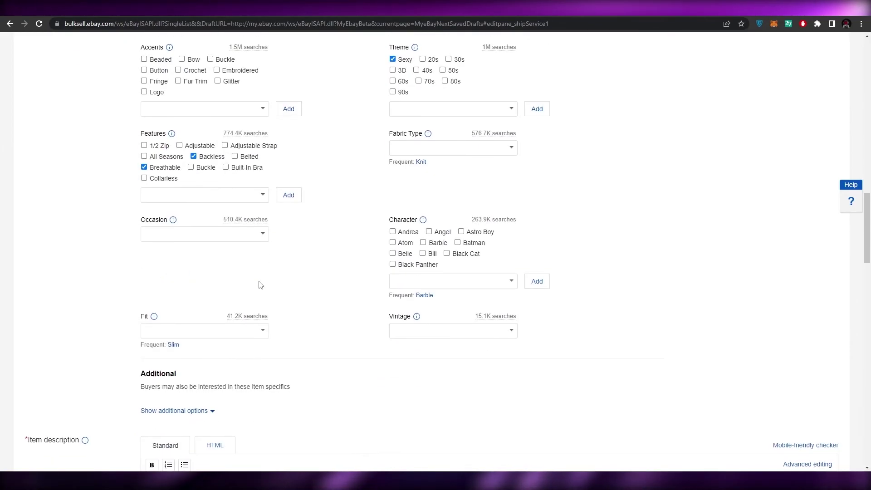
pyautogui.scroll(-15, 266, 294)
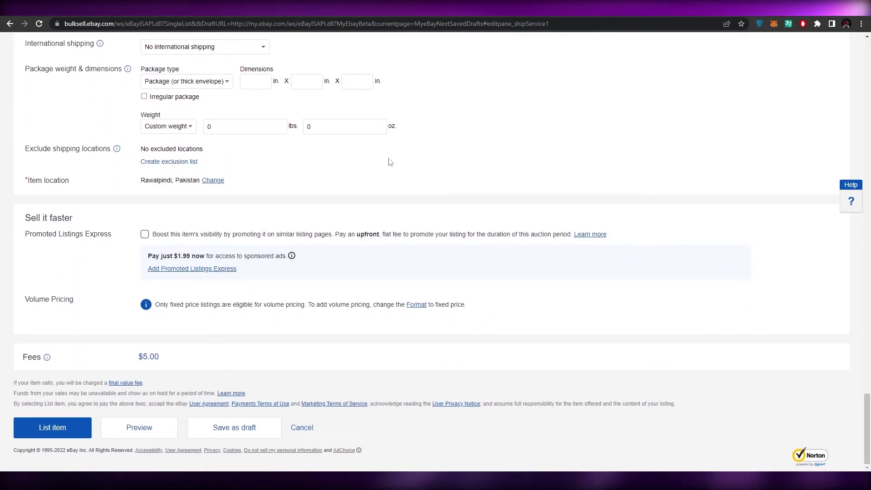
pyautogui.moveTo(349, 8); pyautogui.dragTo(577, 102)
pyautogui.scroll(20, 511, 285)
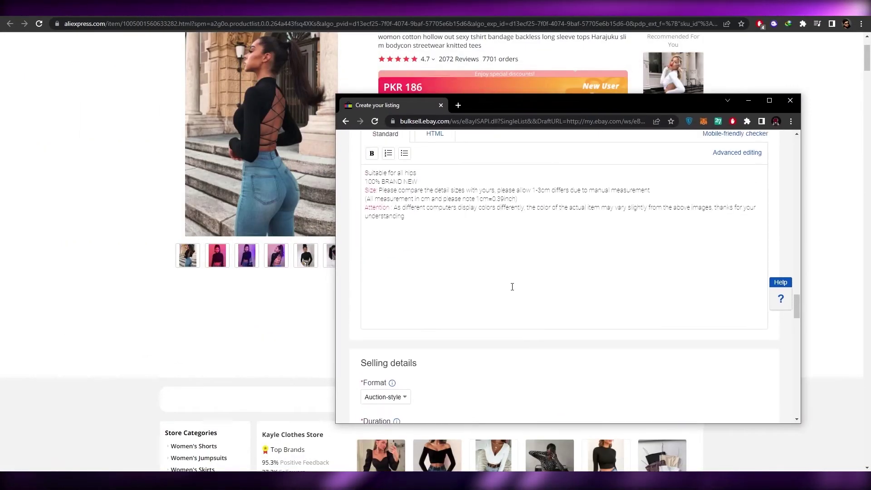
pyautogui.scroll(15, 508, 286)
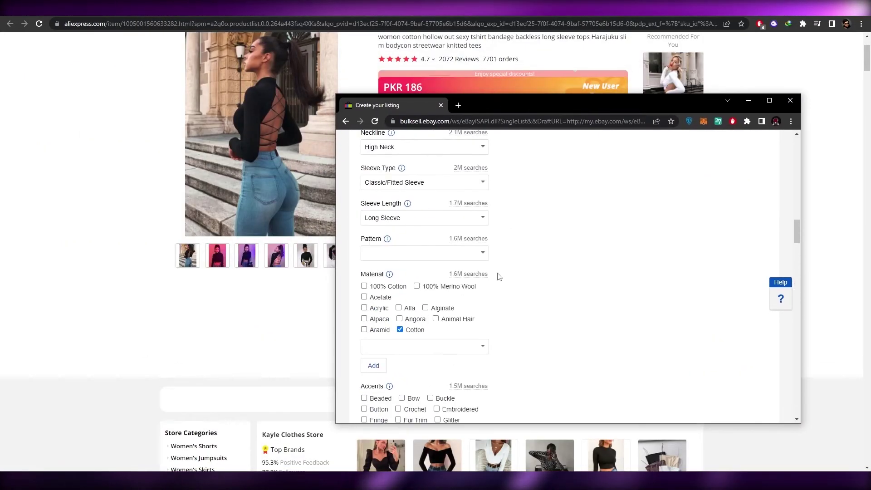
# Show the black top's first photo on AliExpress and try to buy the top, dismissing the registration form.
pyautogui.click(238, 331)
pyautogui.scroll(3, 181, 227)
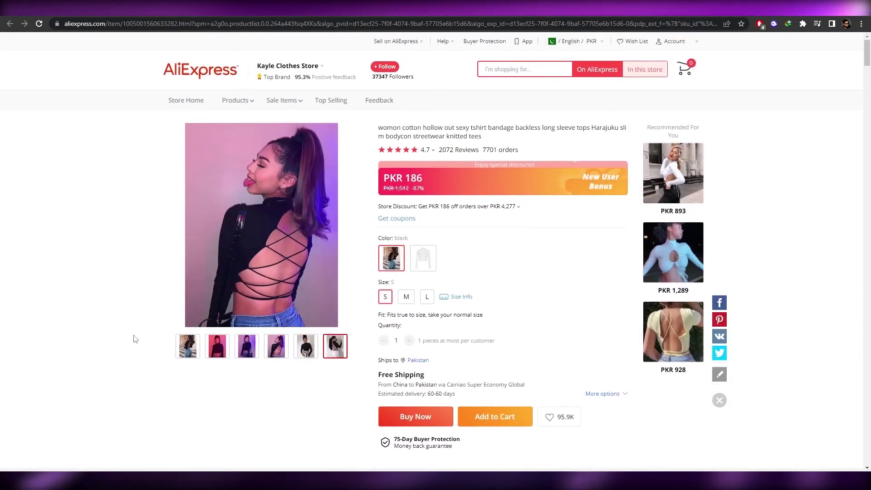
pyautogui.click(187, 346)
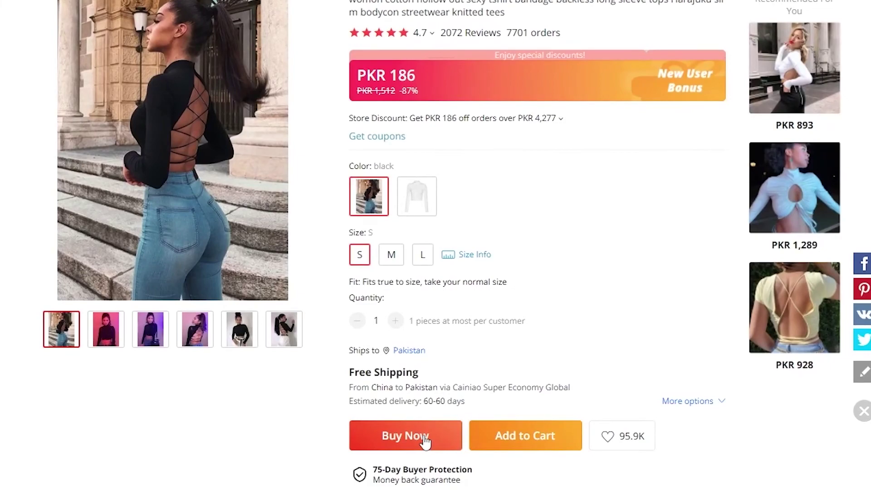
pyautogui.click(425, 437)
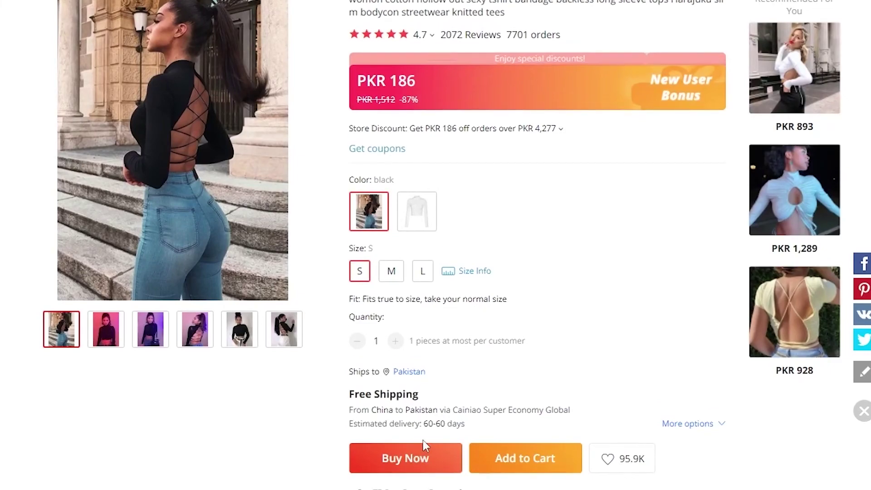
pyautogui.scroll(-2, 424, 440)
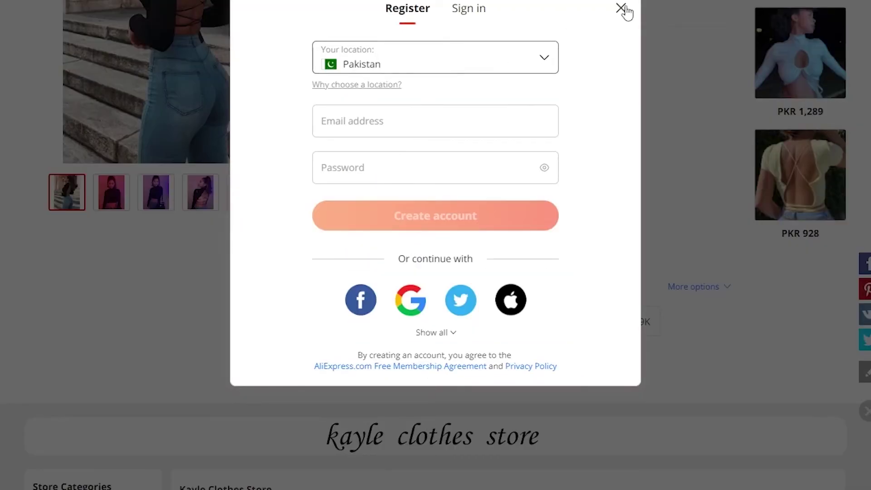
pyautogui.click(621, 8)
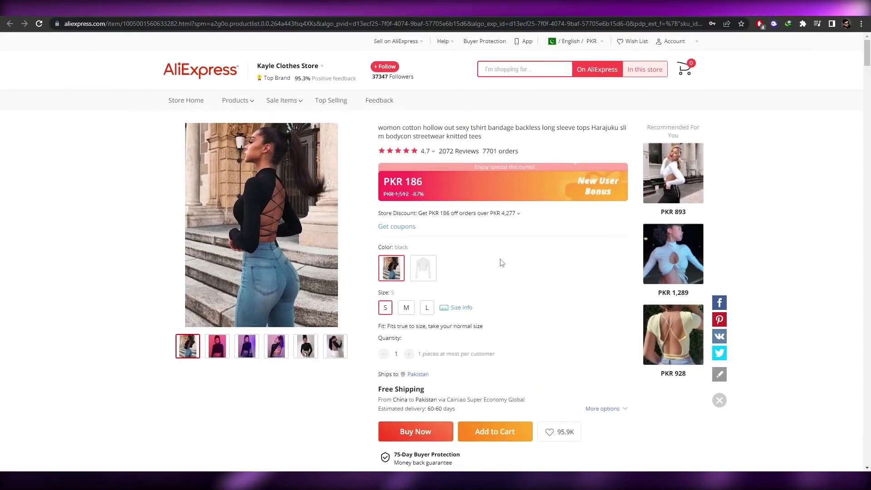